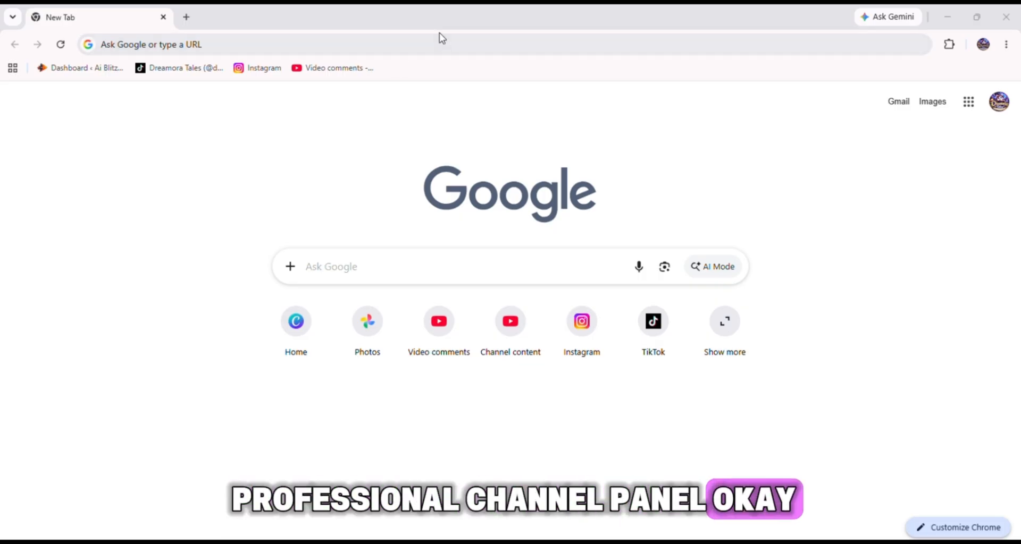
Start a new YouTube Banner design from the social media design types.
click(285, 343)
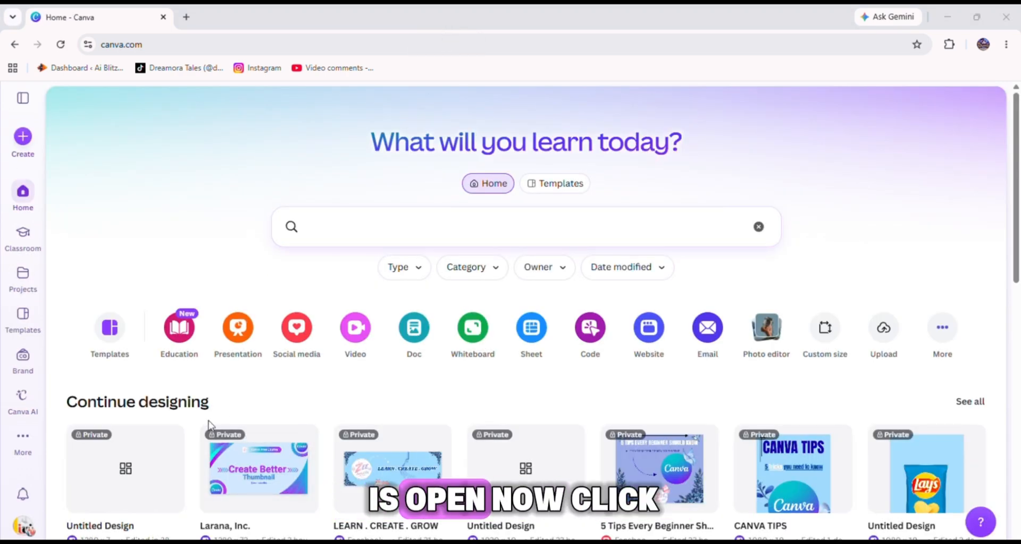
click(30, 146)
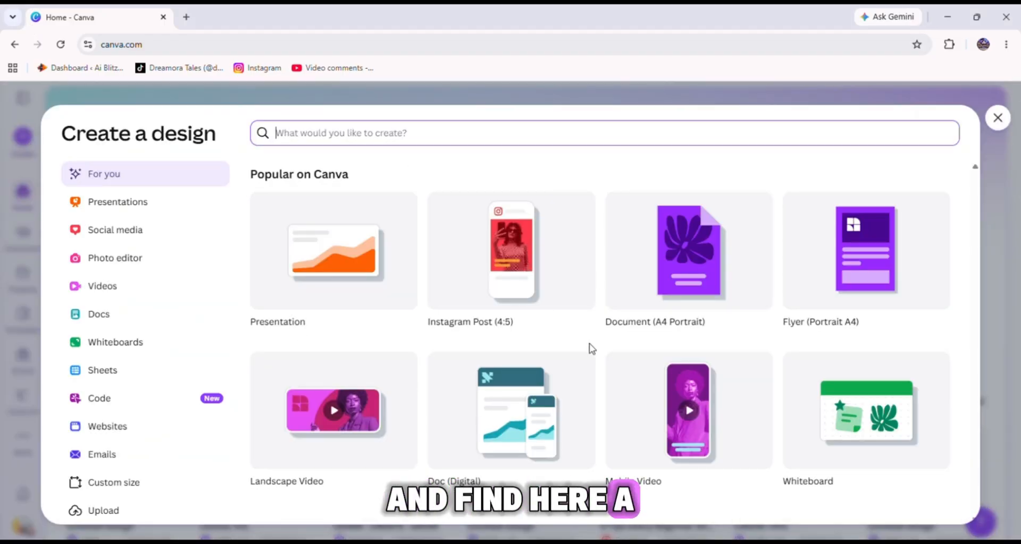
click(148, 230)
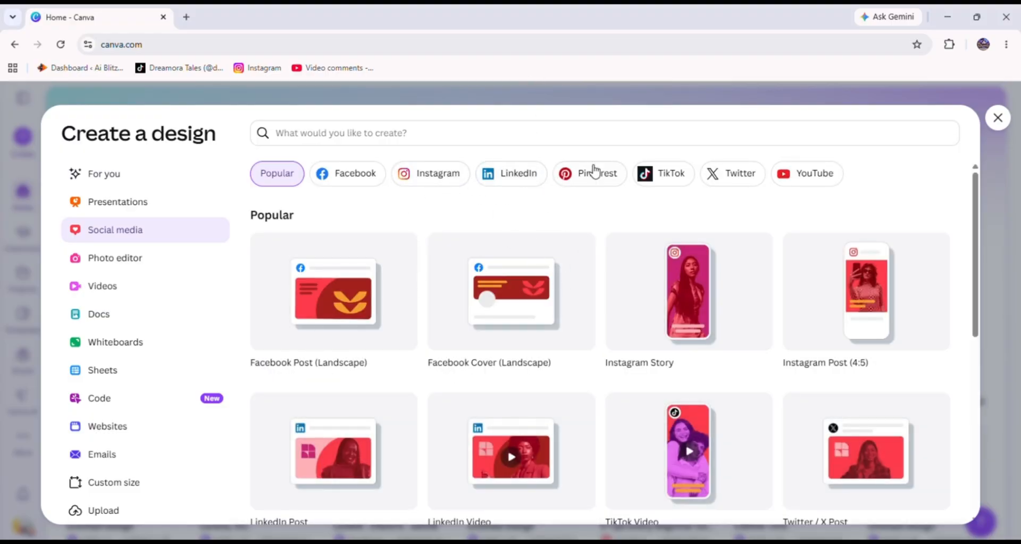
click(783, 179)
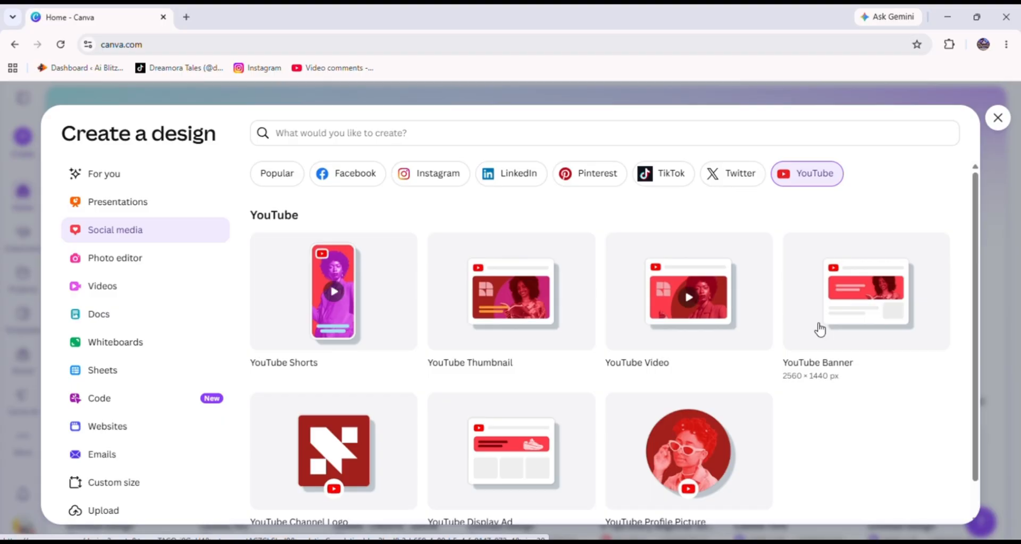
click(863, 315)
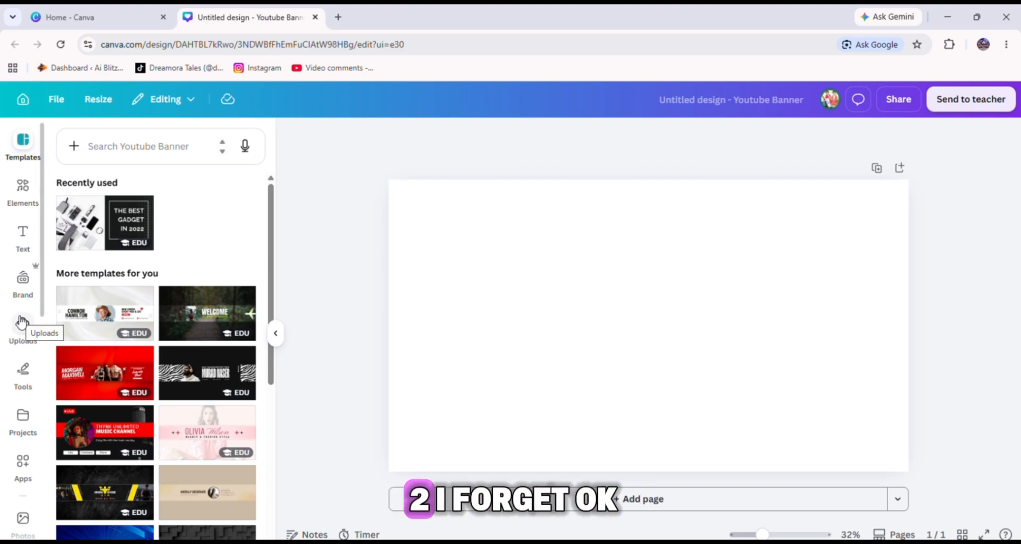
Fill the banner background with solid red.
scroll(32, 460, down, 3)
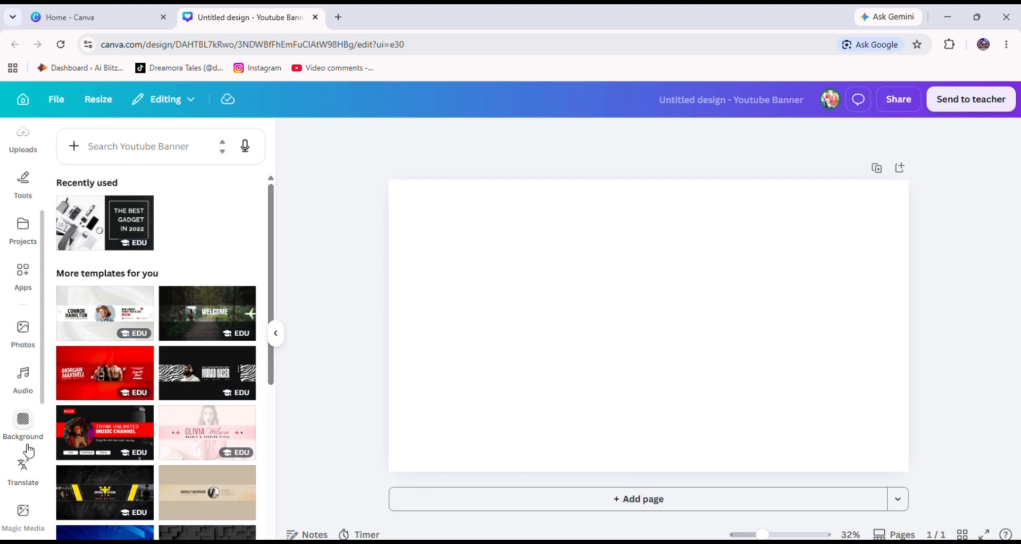
click(22, 422)
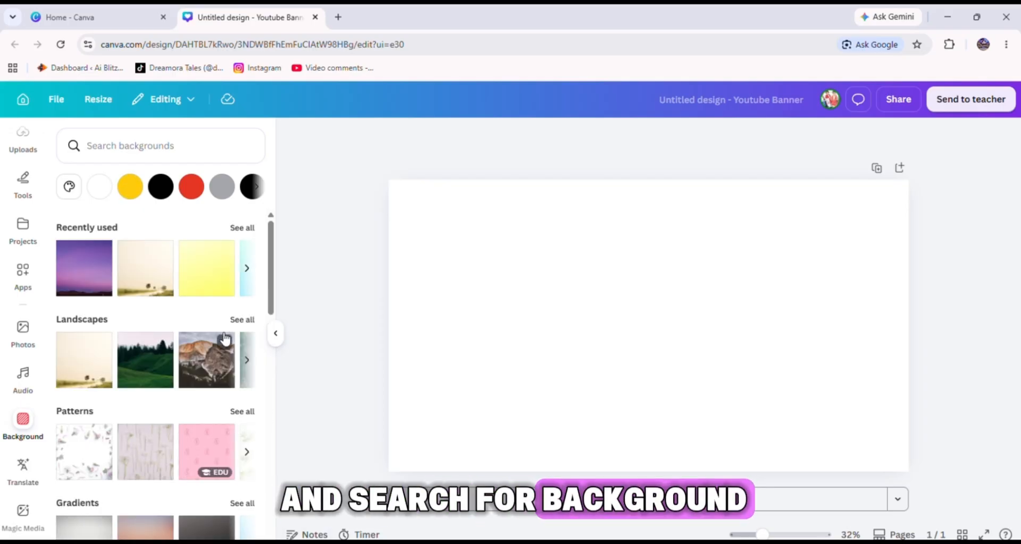
scroll(215, 318, down, 3)
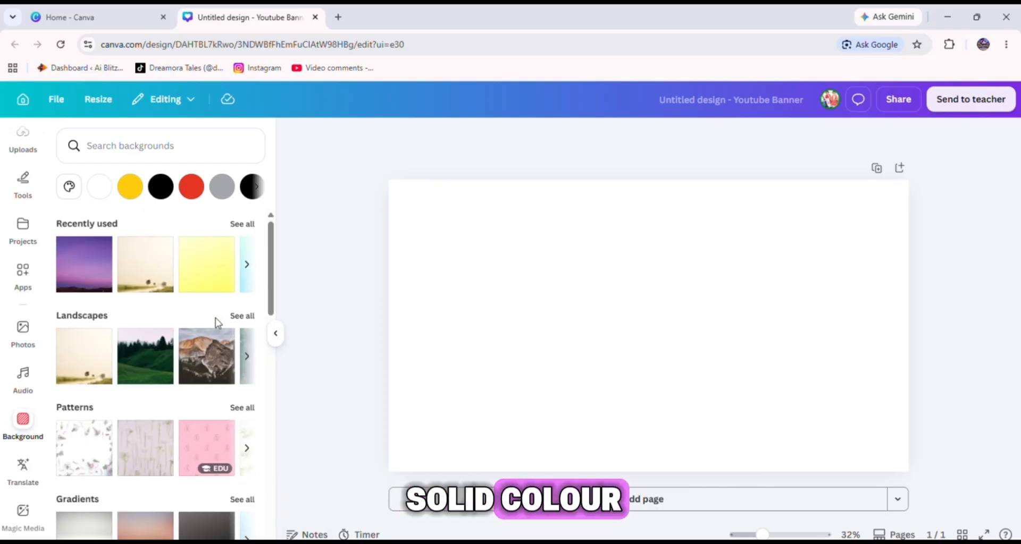
scroll(215, 317, down, 1)
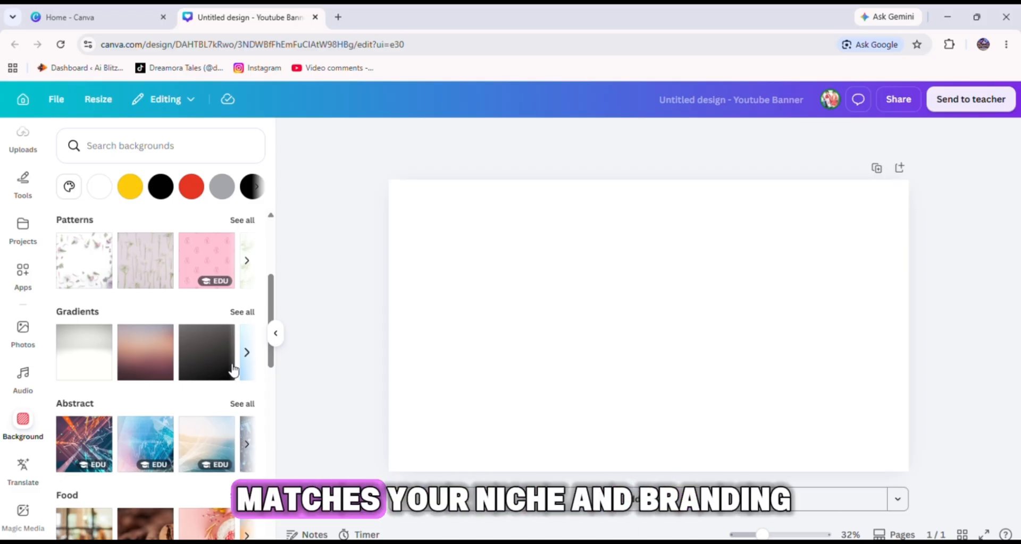
click(197, 198)
click(460, 244)
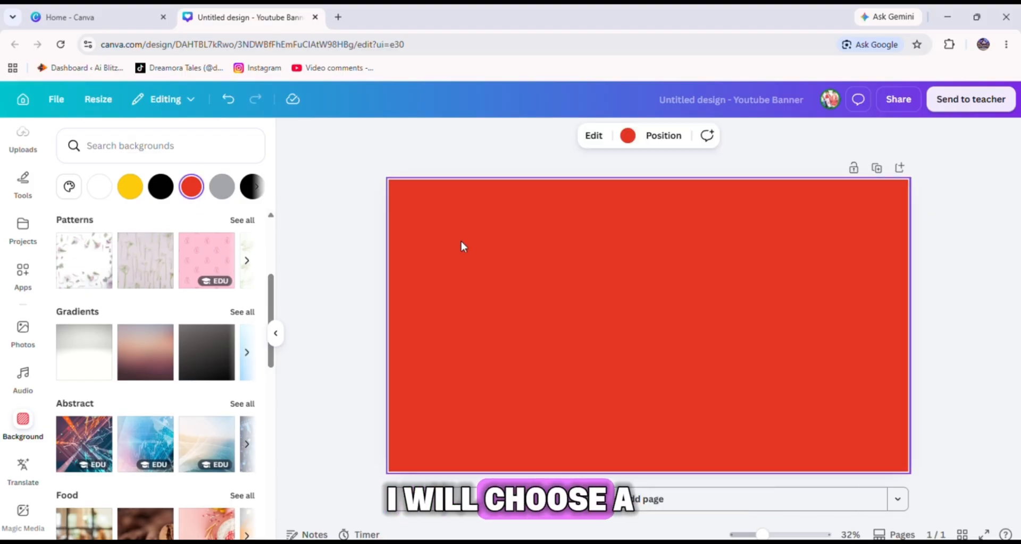
Recolor the banner background to a light pink, #FFB2E1.
click(628, 136)
click(127, 406)
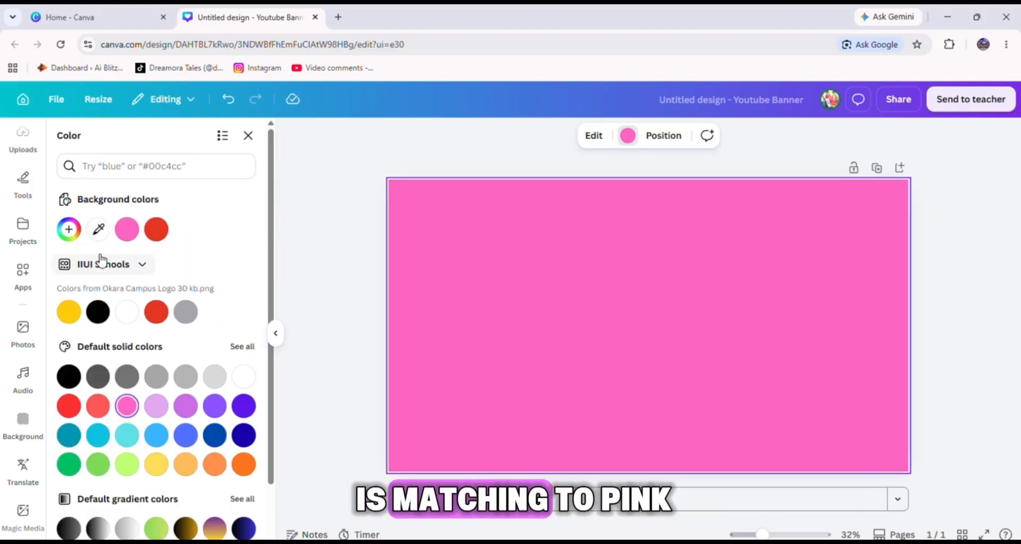
click(76, 231)
drag(181, 287, 134, 285)
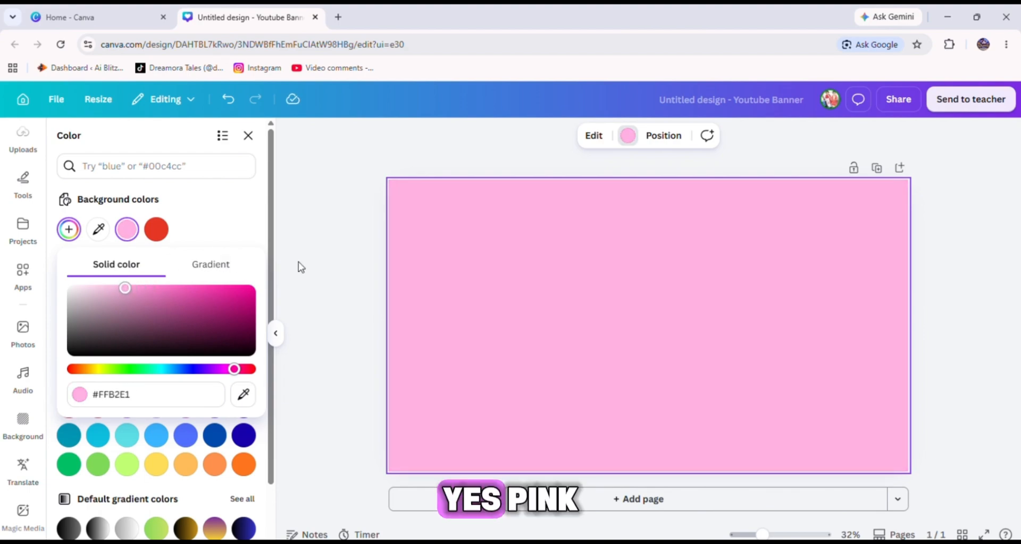
click(317, 267)
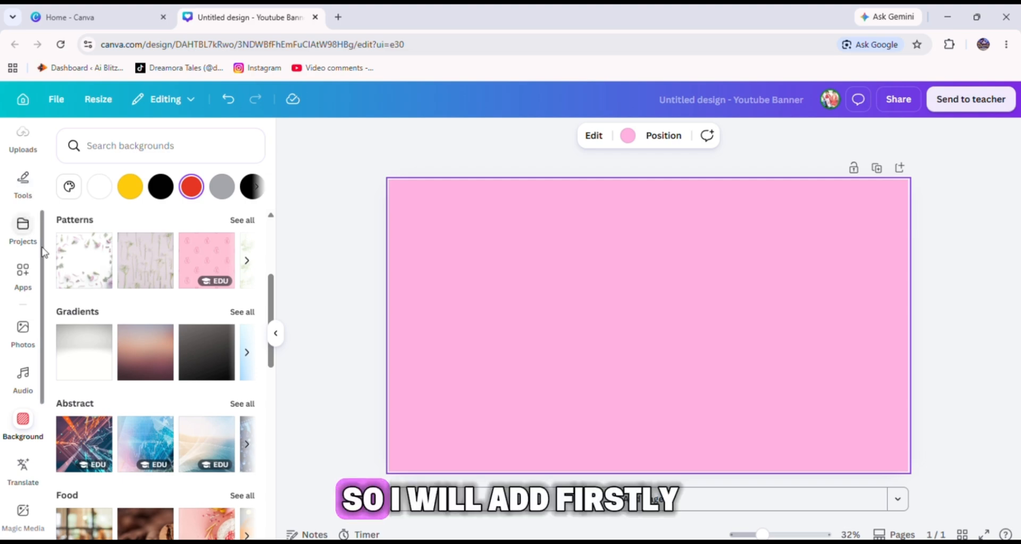
Place the uploaded Zee haa vibe logo on the banner and remove its background.
scroll(24, 223, up, 3)
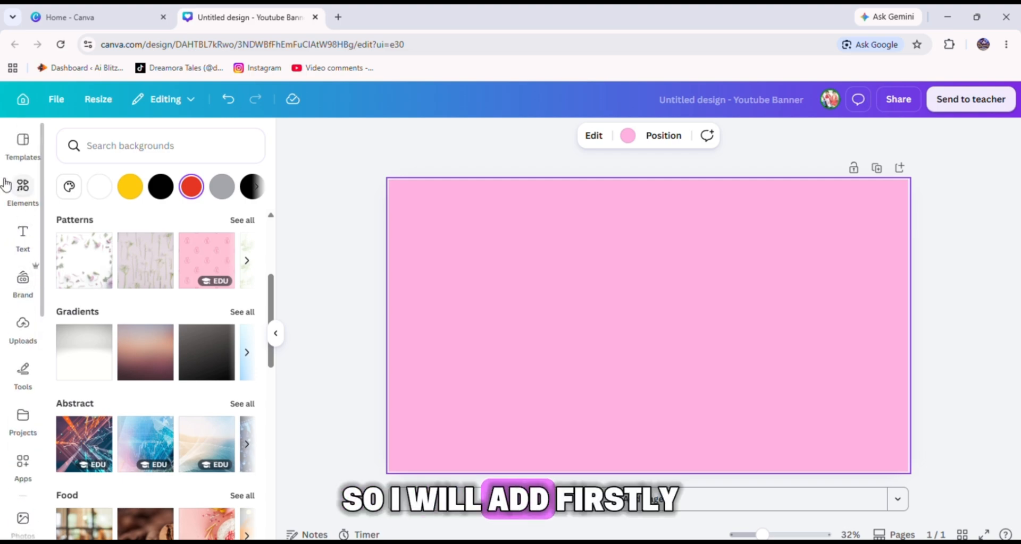
click(25, 321)
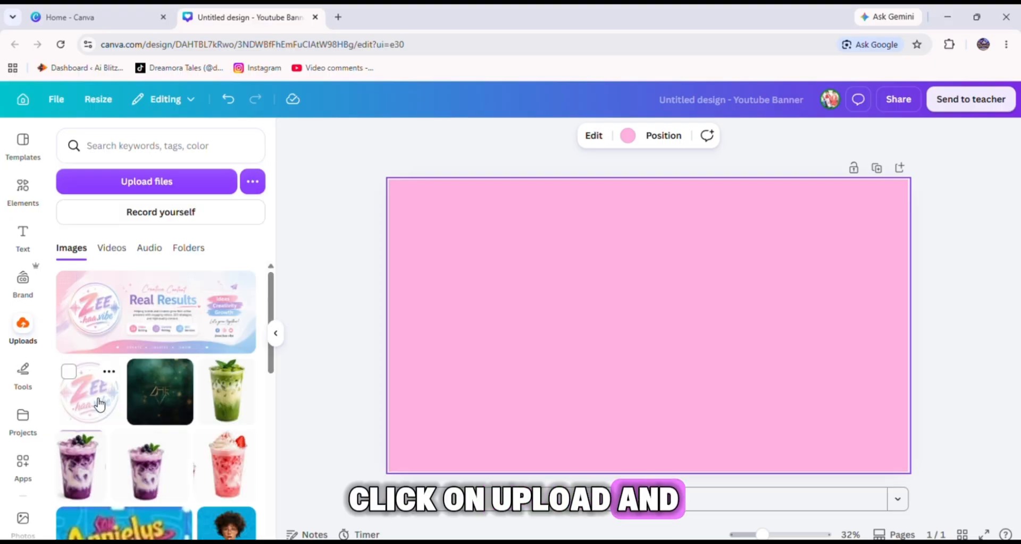
click(93, 396)
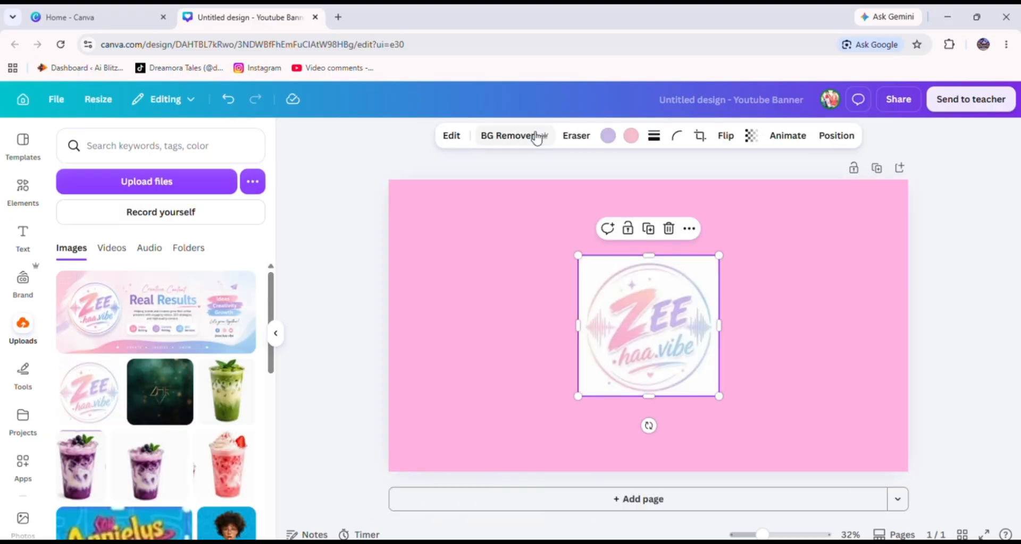
click(534, 135)
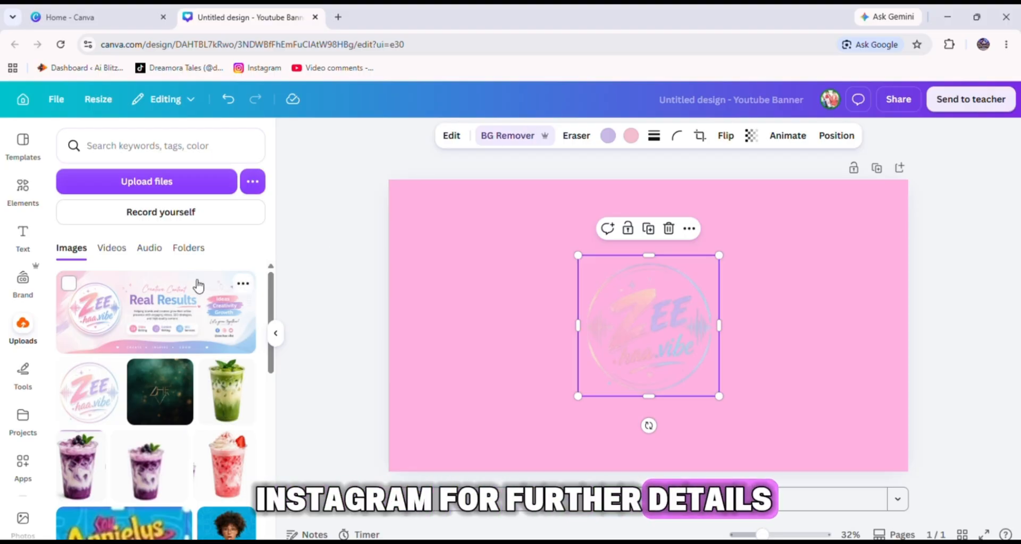
Add a white circle element, resize it to about the logo's size, and send it behind the logo.
click(24, 192)
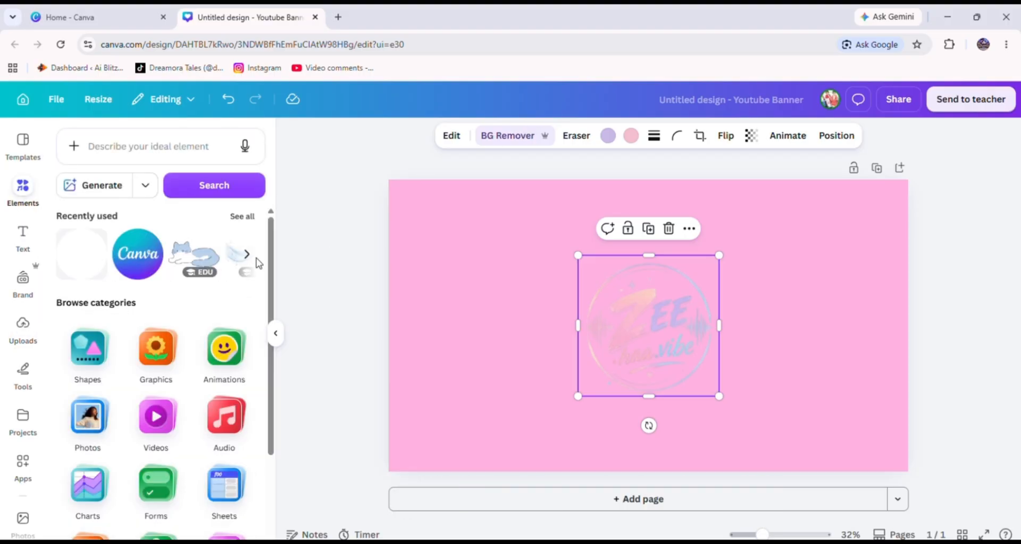
click(82, 254)
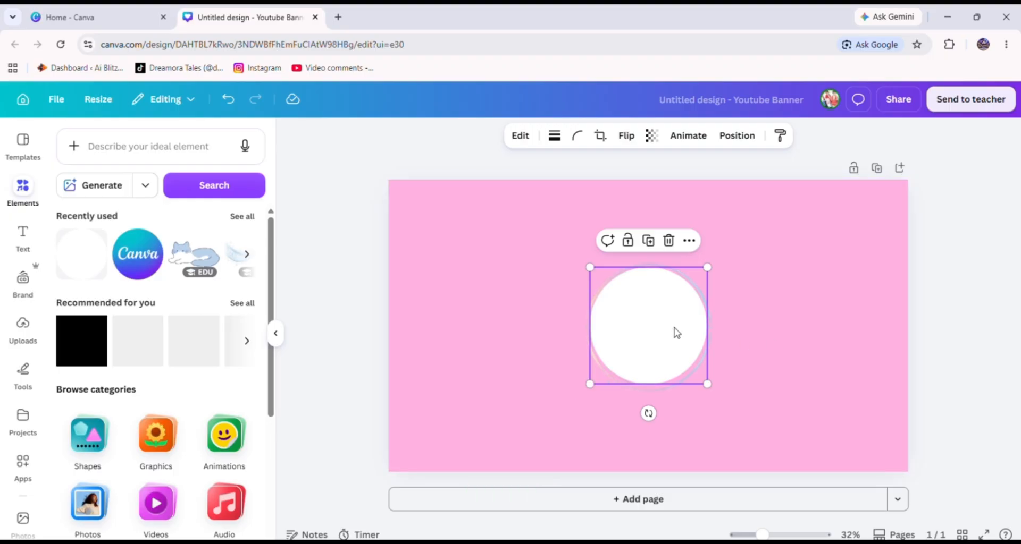
drag(587, 387, 583, 392)
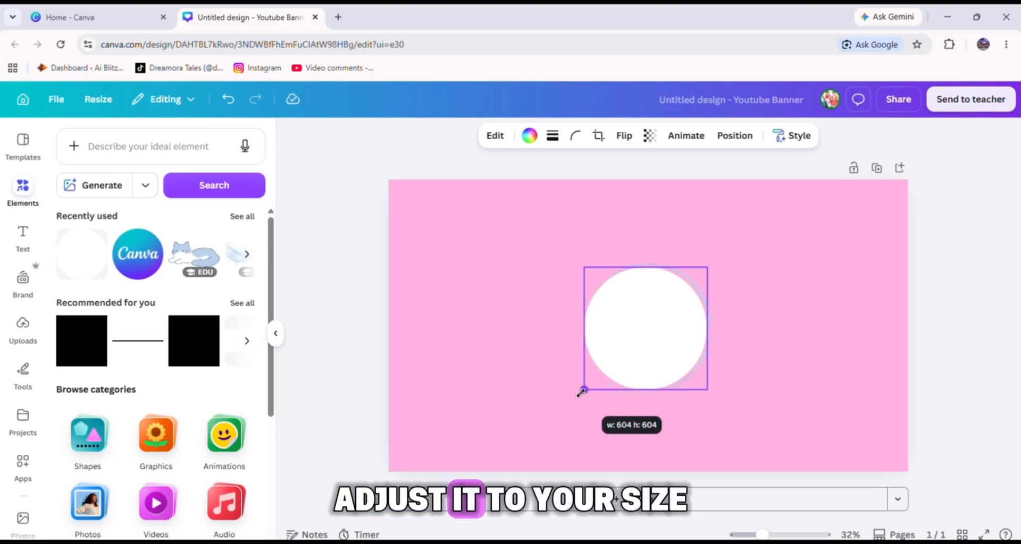
drag(707, 391, 713, 395)
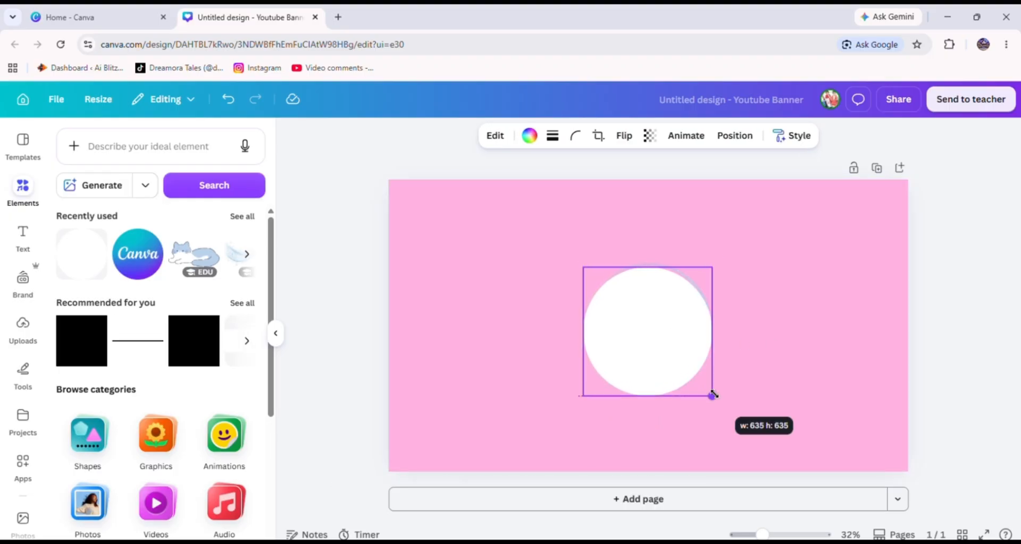
drag(656, 353, 656, 347)
right_click(656, 346)
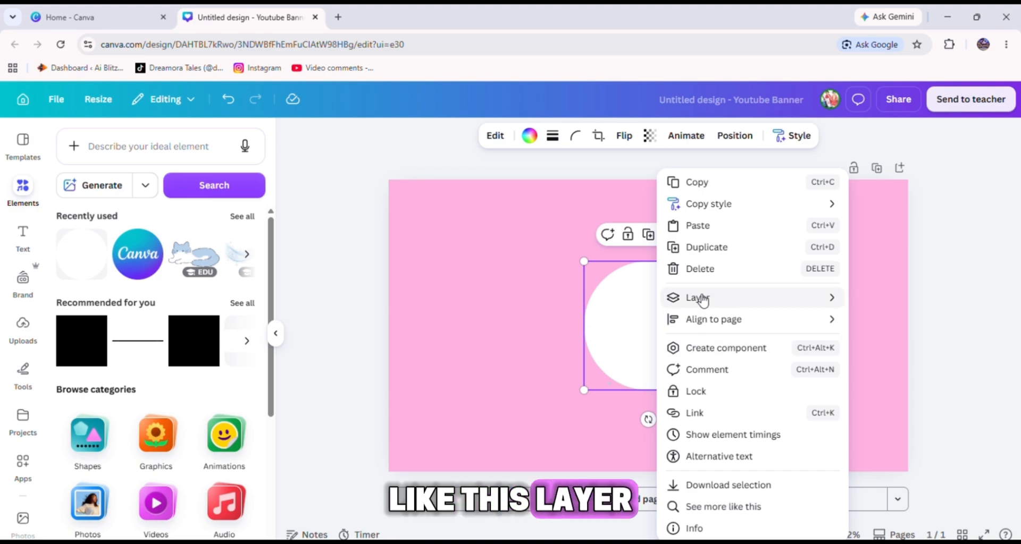
mouse_move(700, 299)
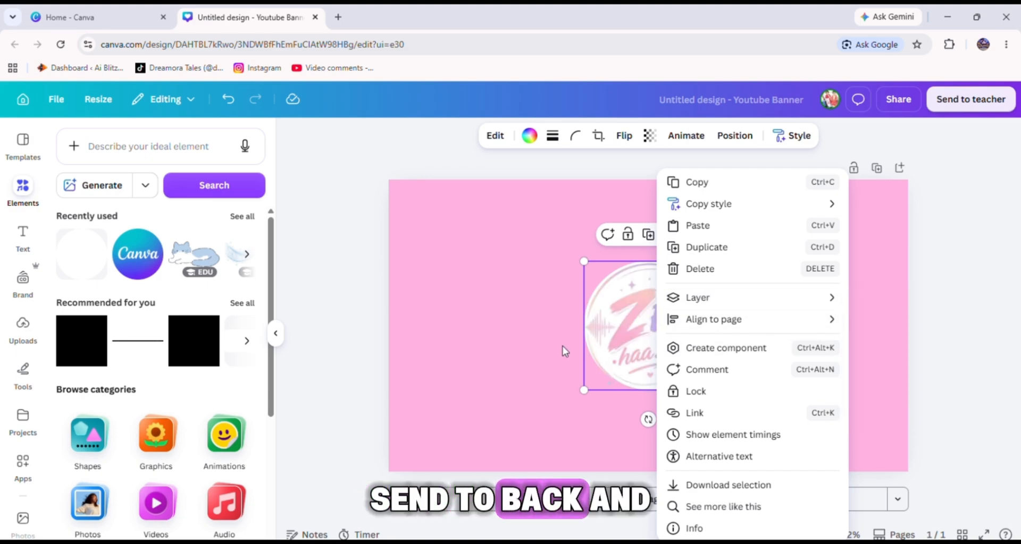
click(624, 326)
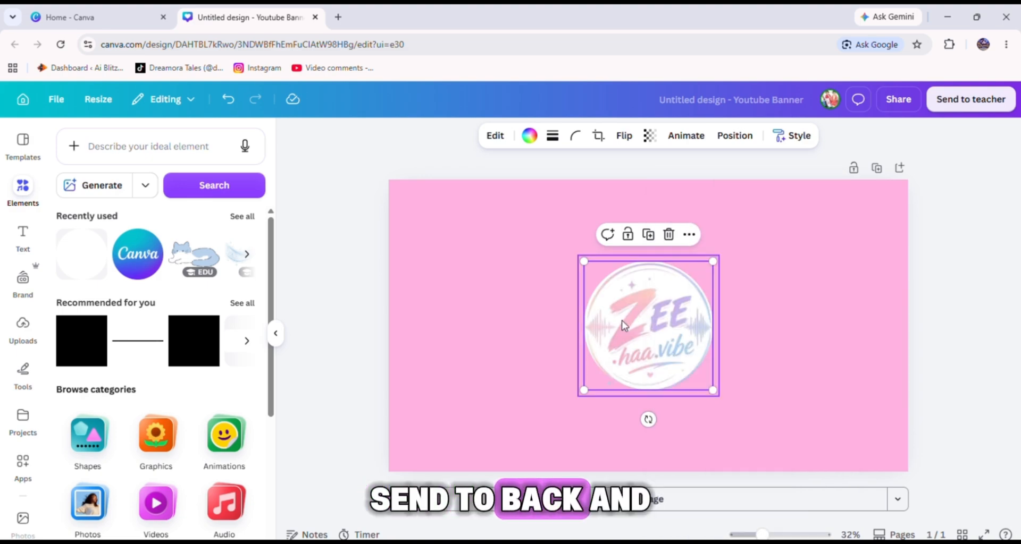
Group the logo with the white circle, then shrink the group and move it to the banner's upper right.
click(580, 298)
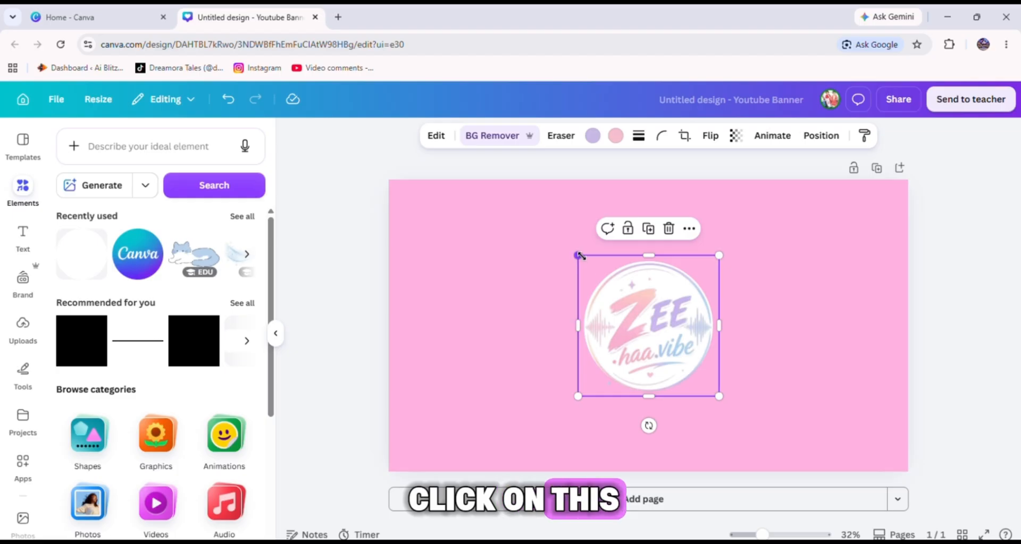
drag(579, 258, 578, 254)
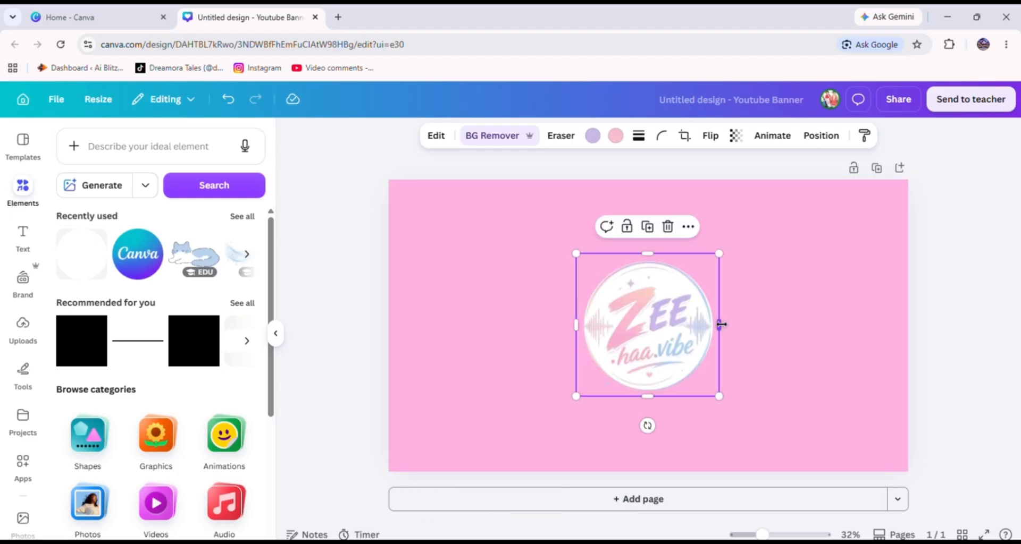
drag(721, 325, 723, 324)
drag(774, 370, 620, 330)
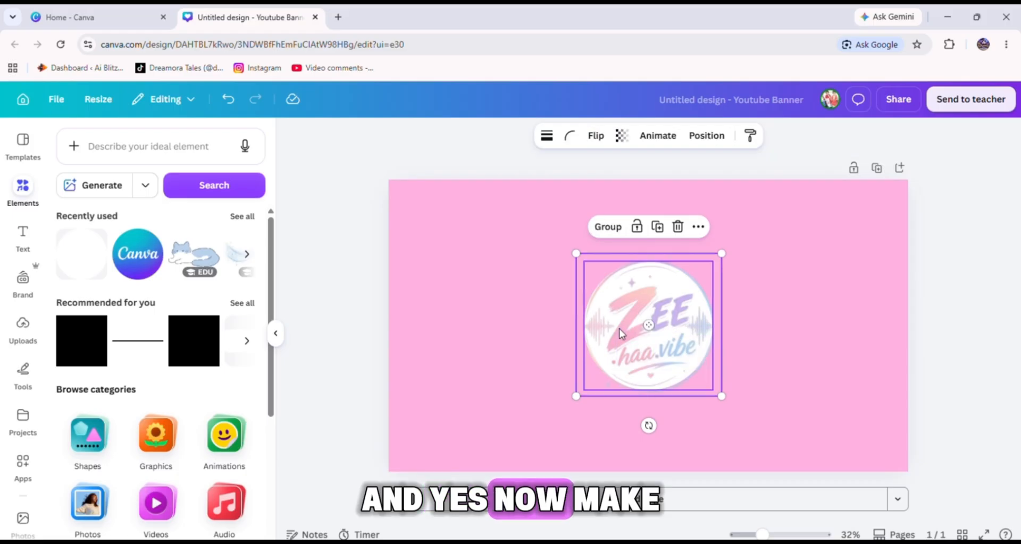
right_click(621, 333)
click(685, 391)
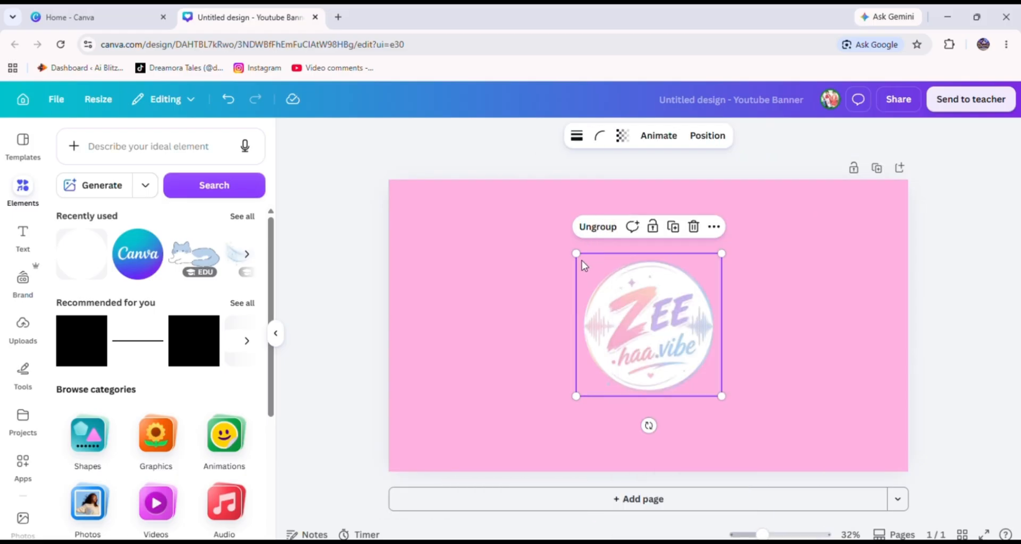
drag(595, 265, 646, 299)
drag(693, 366, 808, 282)
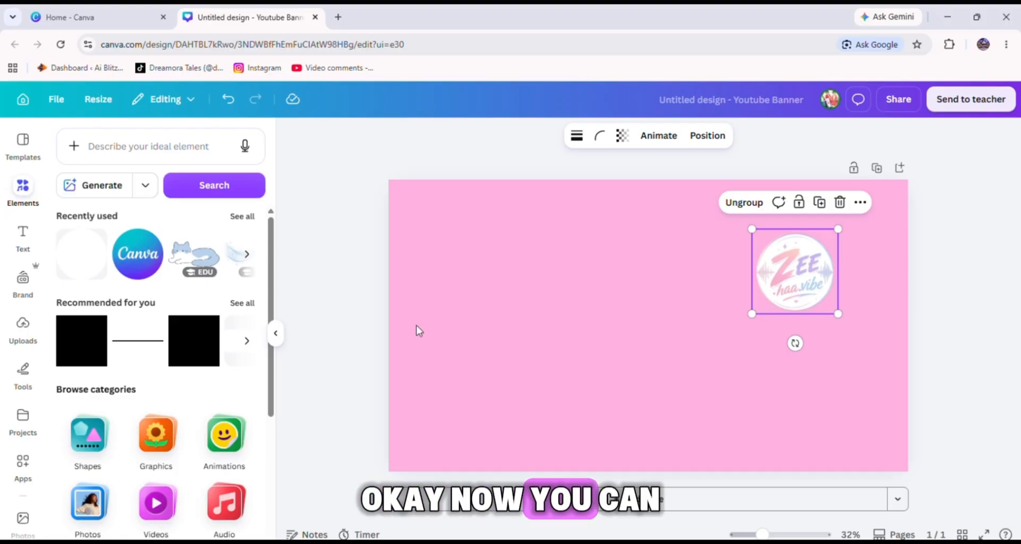
Add a heading text box and enter the channel name zee haavibe.
click(23, 237)
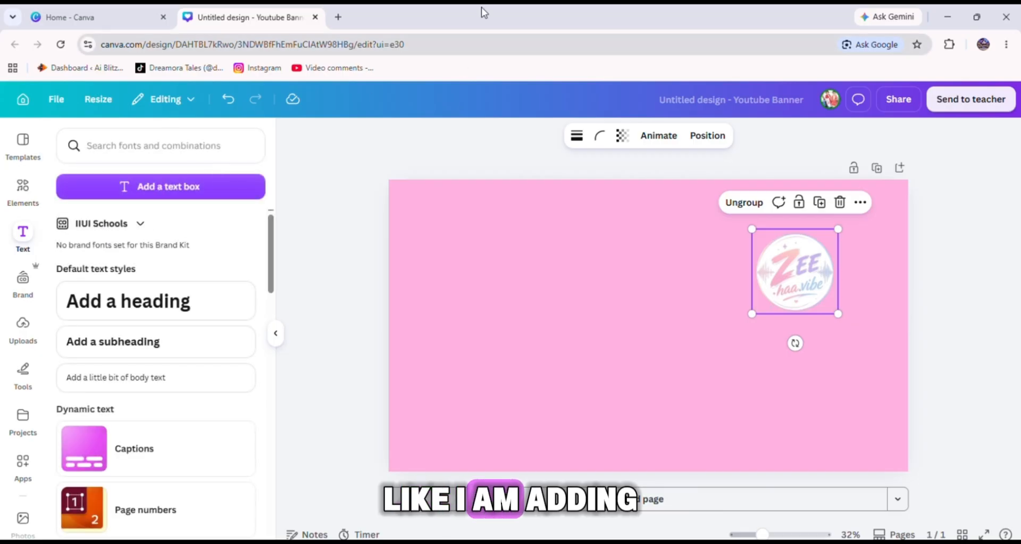
click(143, 301)
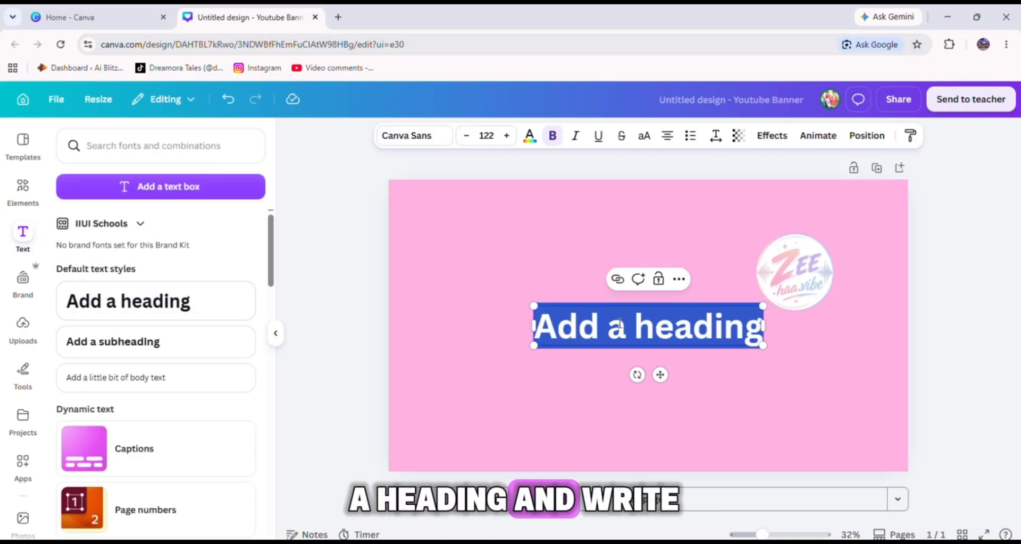
text(Z)
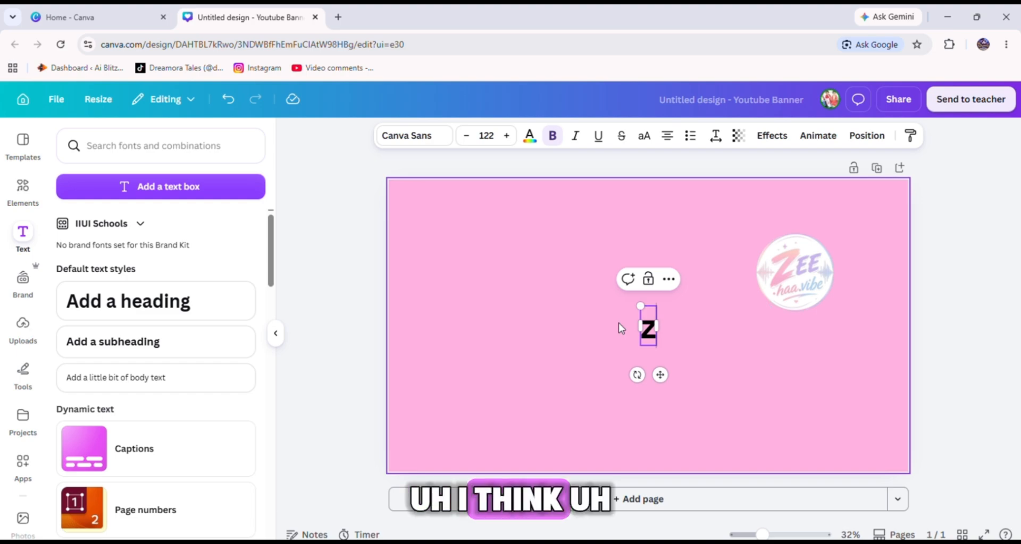
text(ee)
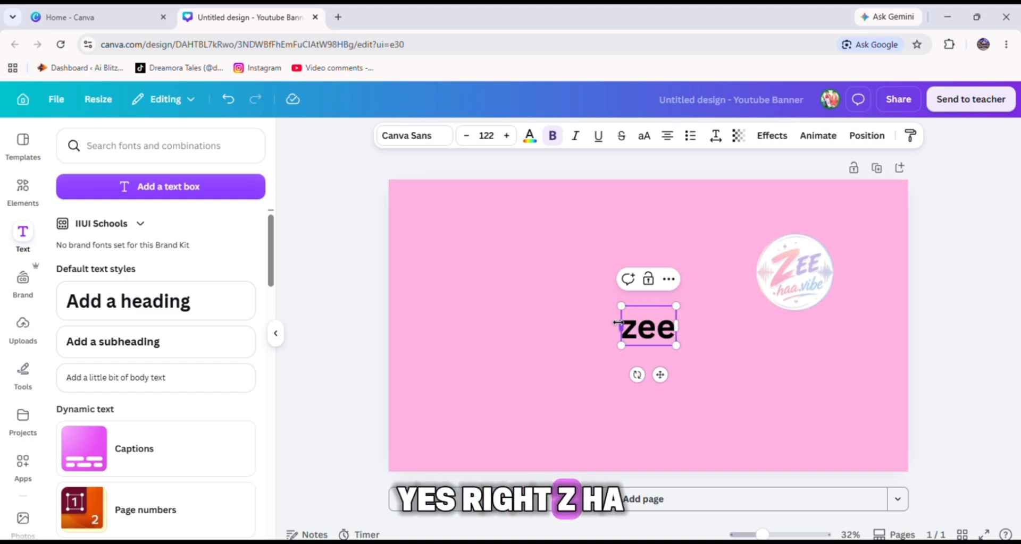
text( haa)
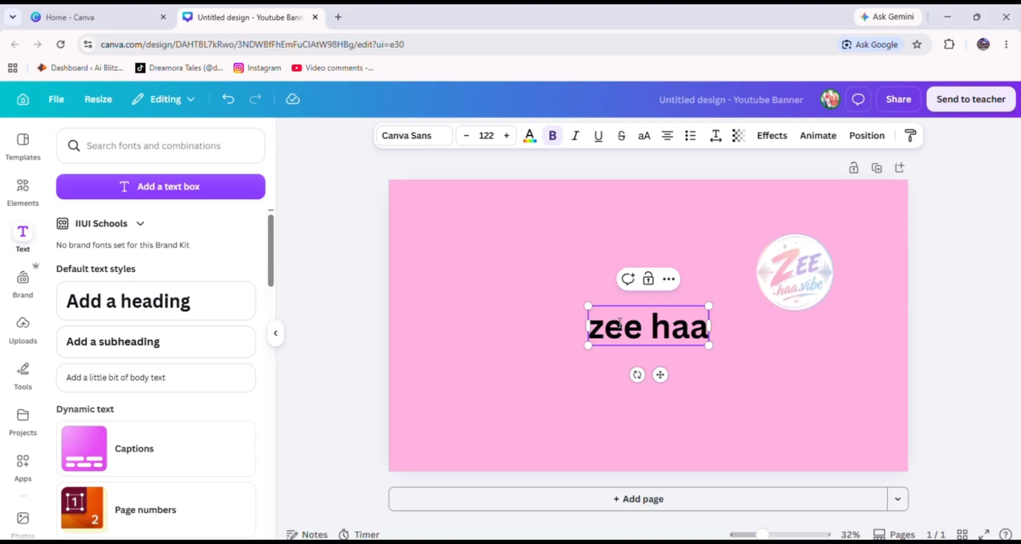
text(vibe)
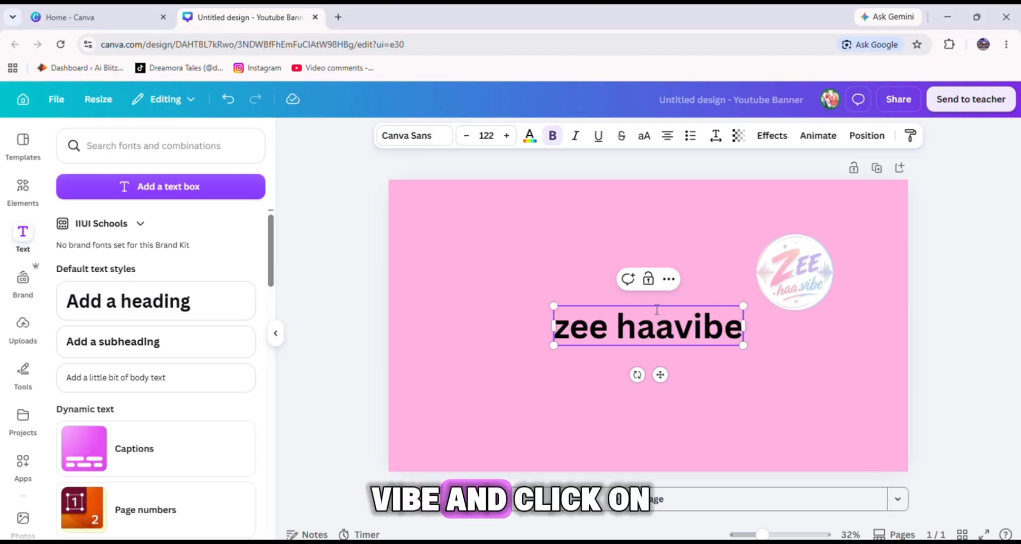
Correct the heading text to Zee haa vibe and move it further left on the banner.
click(673, 325)
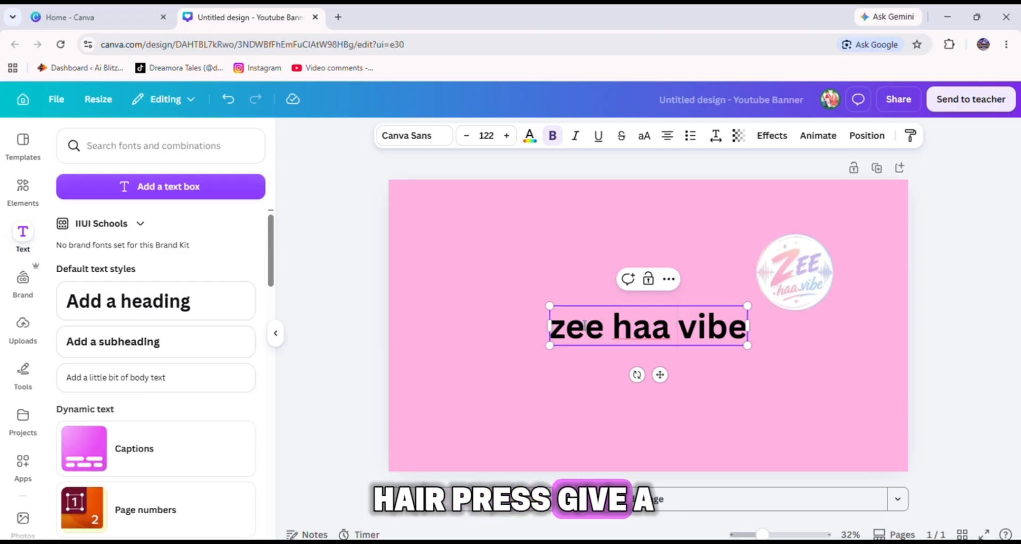
click(565, 333)
key(BackSpace)
text(Z)
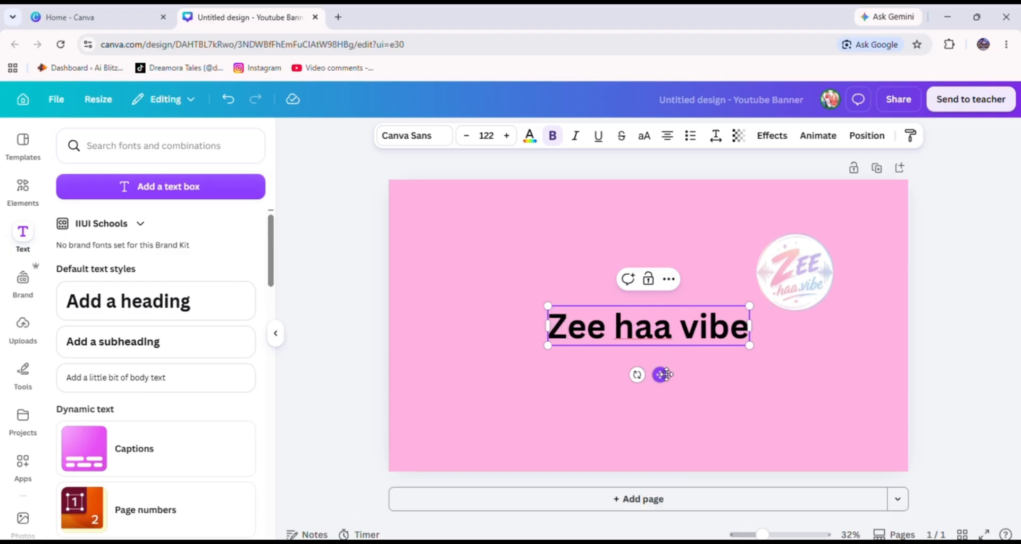
drag(660, 375, 581, 376)
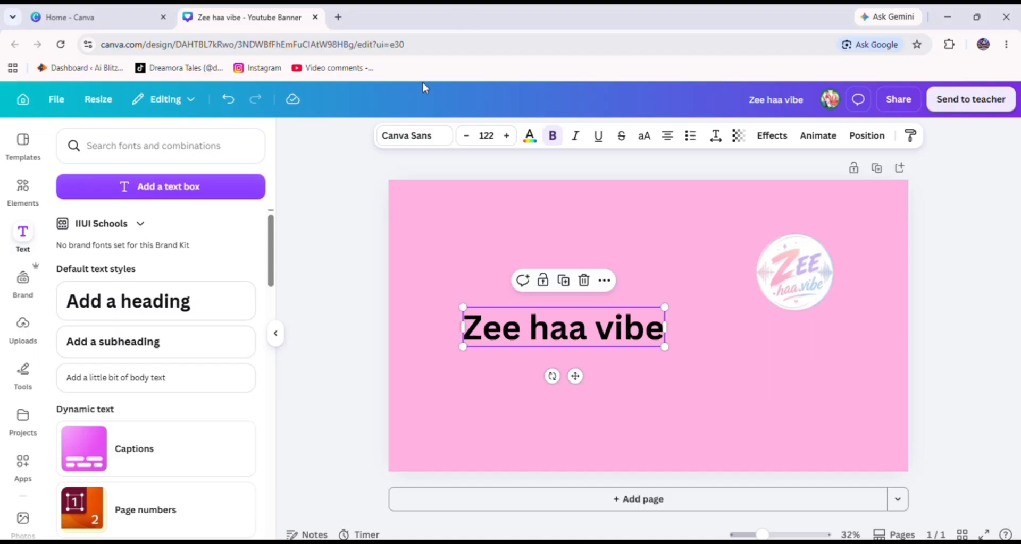
Change the heading's font to Anton and its text colour to white.
click(425, 137)
click(145, 428)
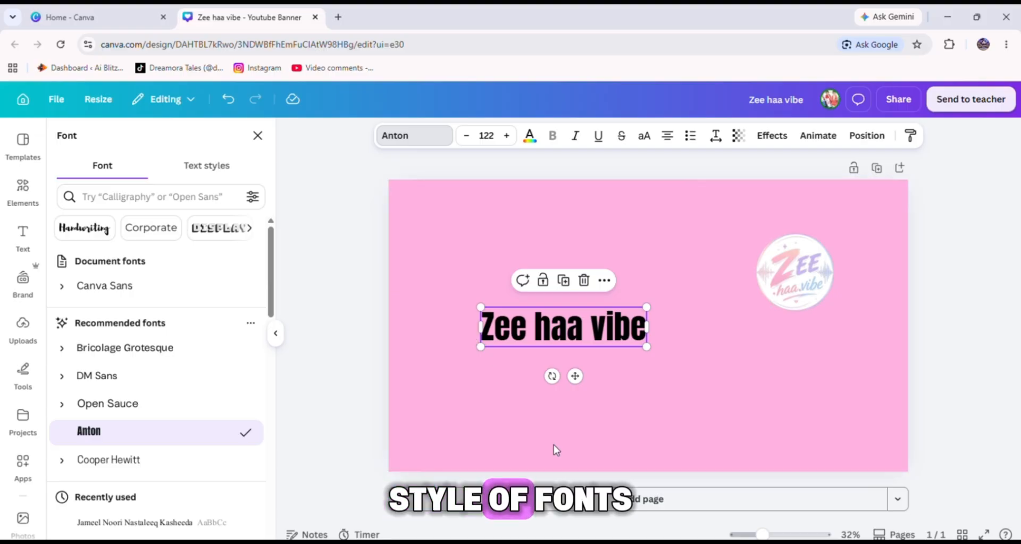
click(529, 136)
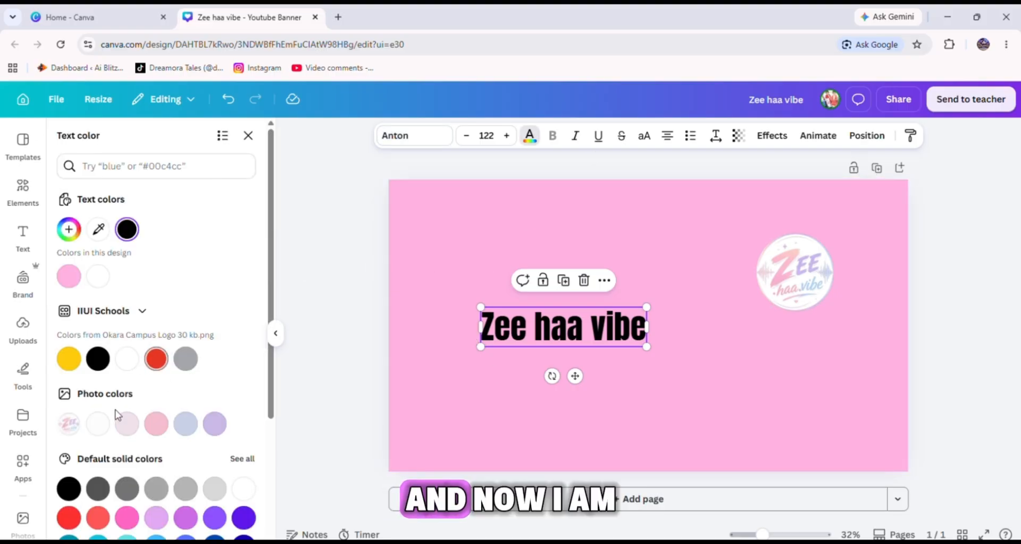
click(128, 517)
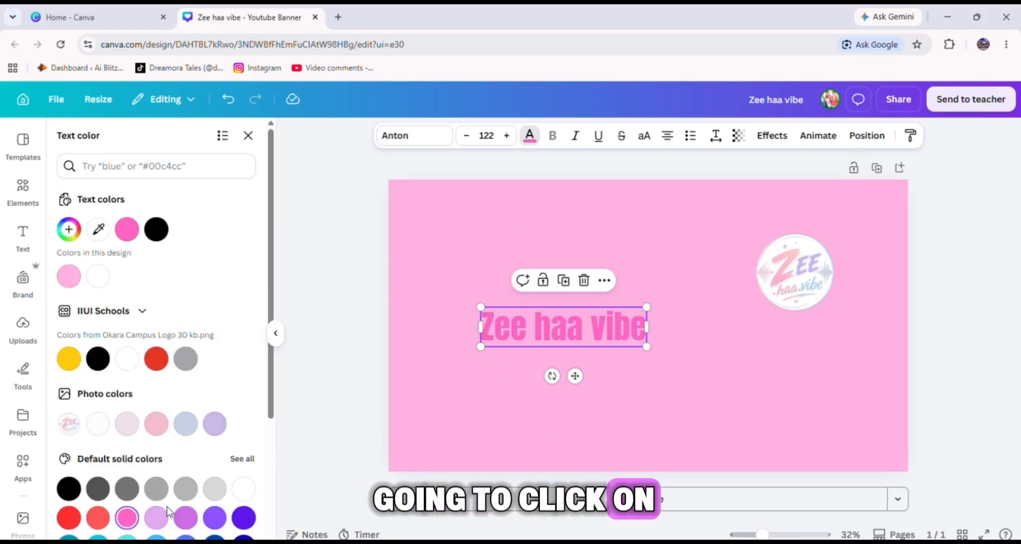
scroll(103, 420, down, 3)
click(250, 367)
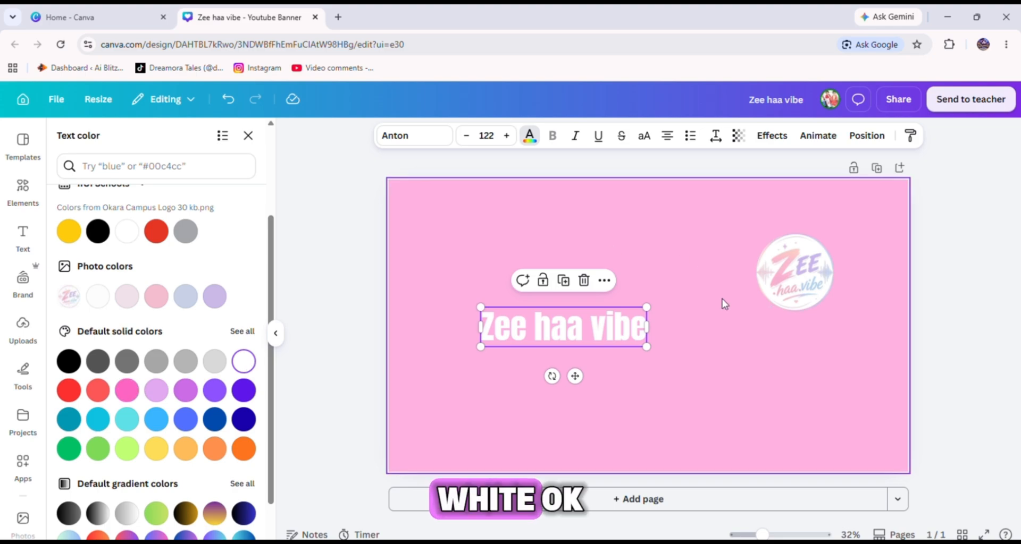
Enlarge the heading to size 149, place it in the banner's upper left, and underline it.
drag(644, 353, 604, 262)
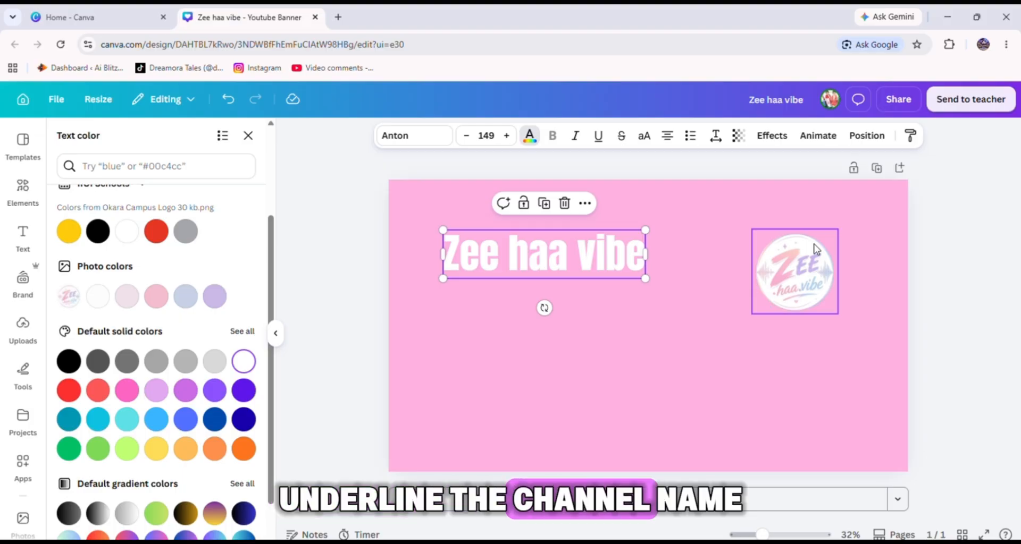
click(606, 141)
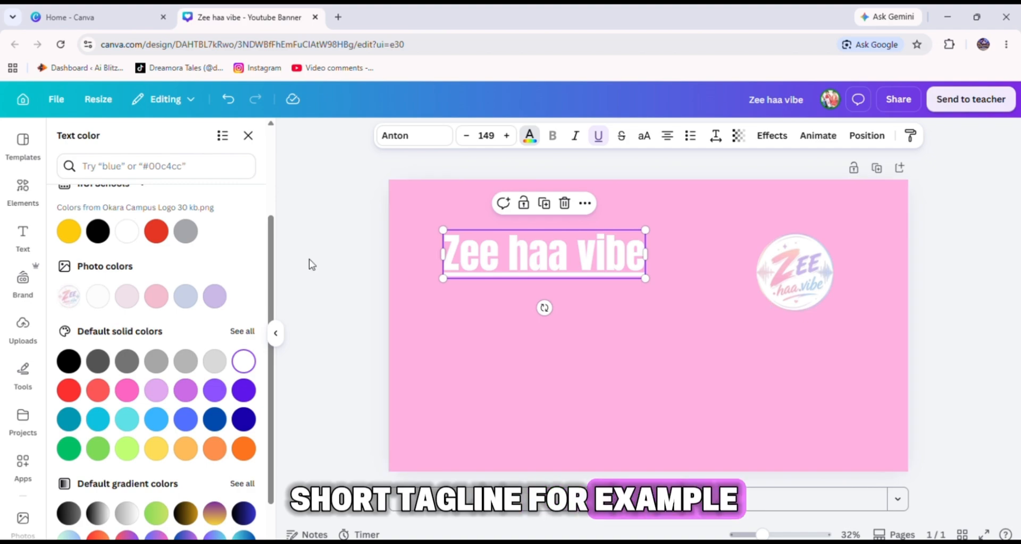
Add a subheading below the heading and replace its placeholder text with Canva.
click(22, 235)
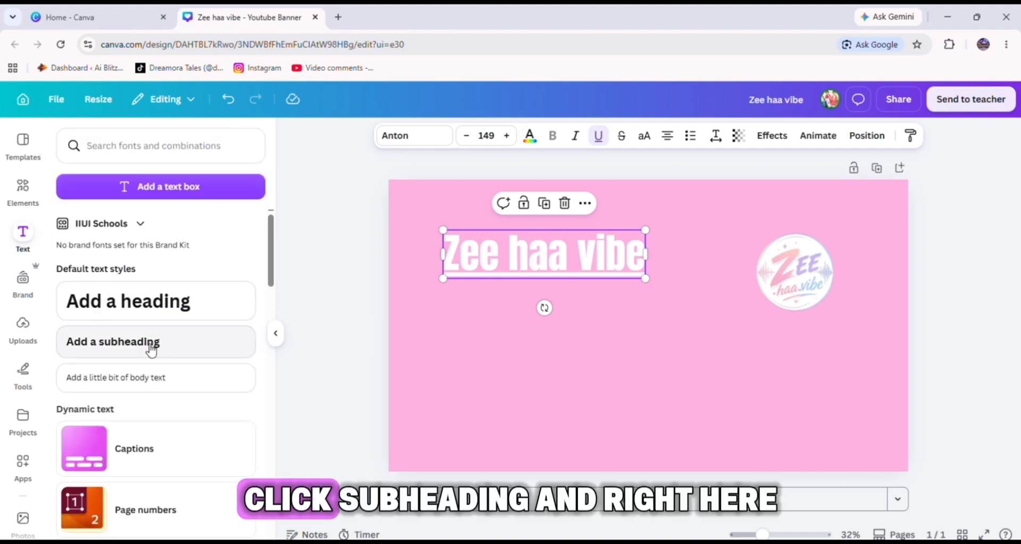
click(152, 351)
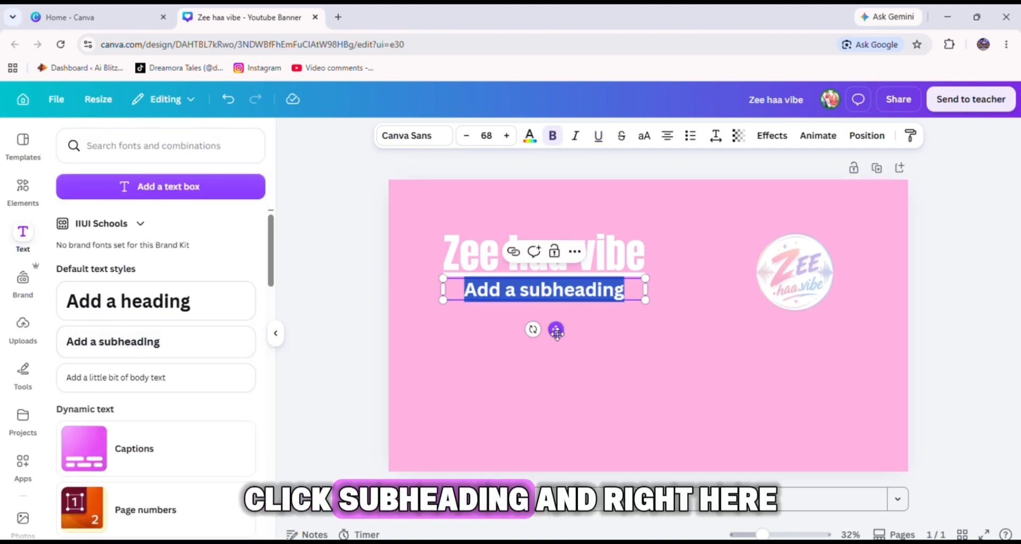
drag(557, 333, 575, 401)
double_click(581, 366)
key(BackSpace)
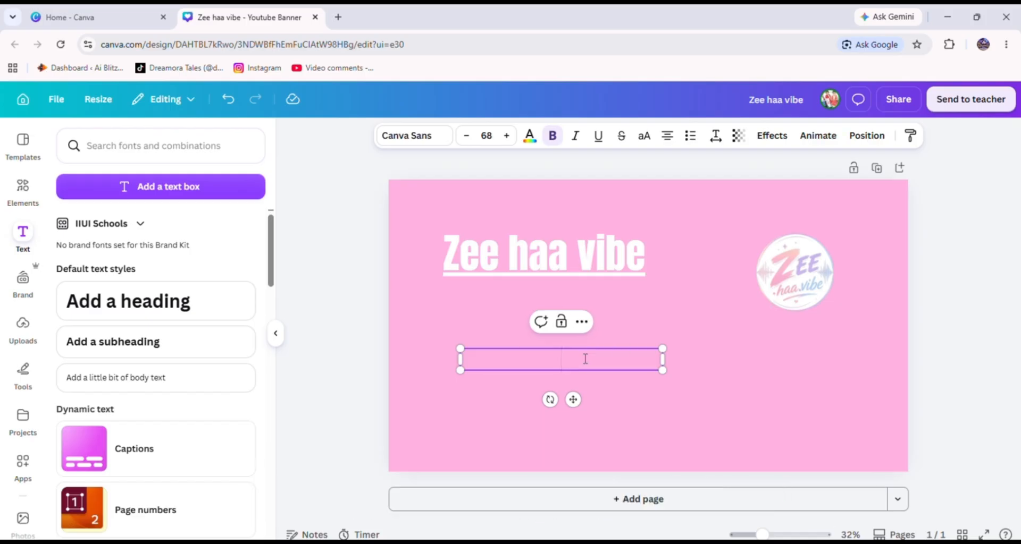
text(Canc)
click(690, 136)
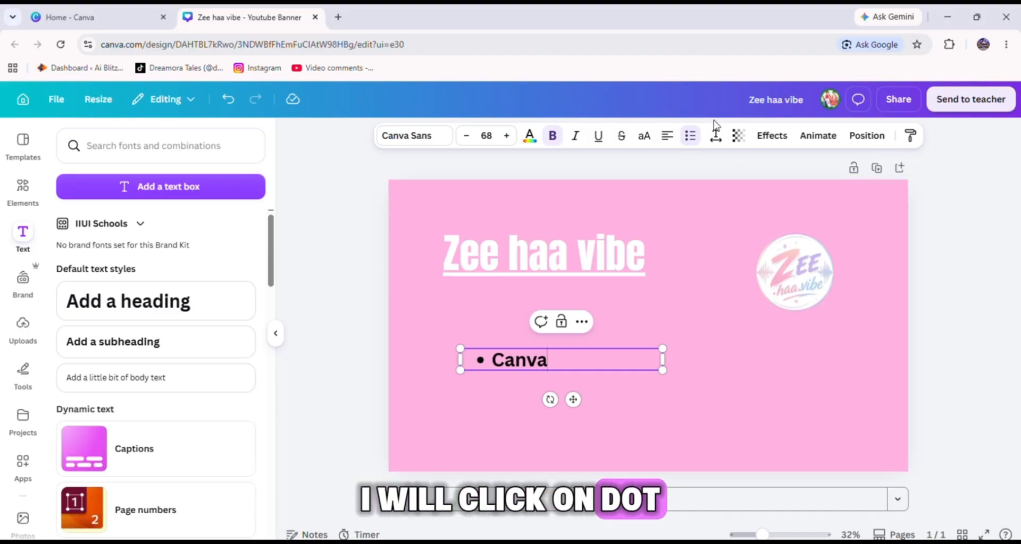
click(691, 137)
click(691, 137)
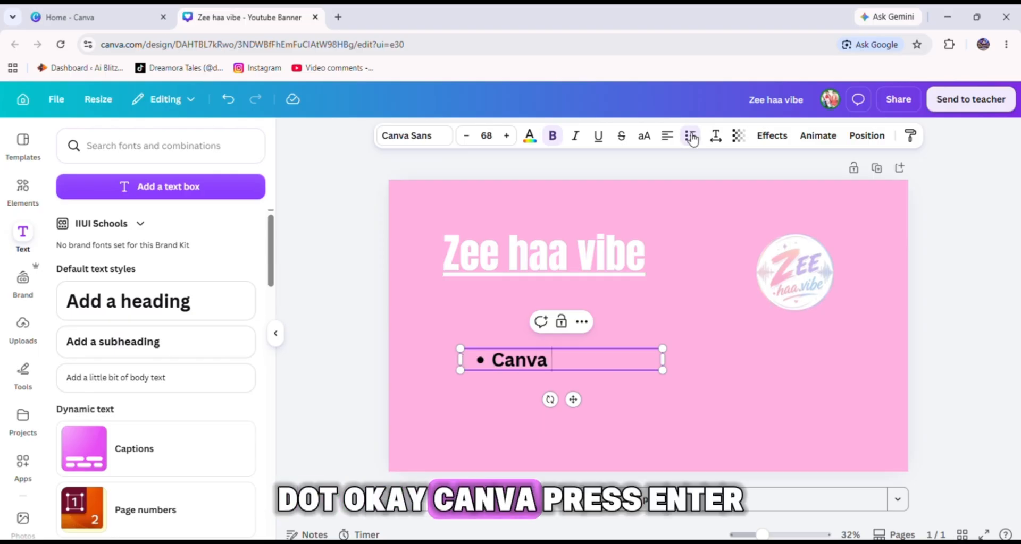
key(Return)
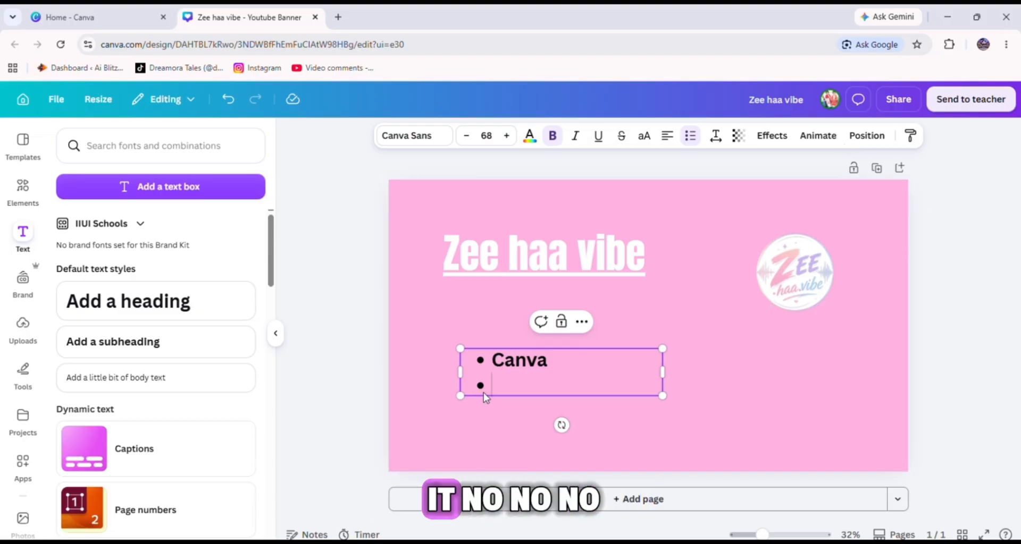
key(BackSpace)
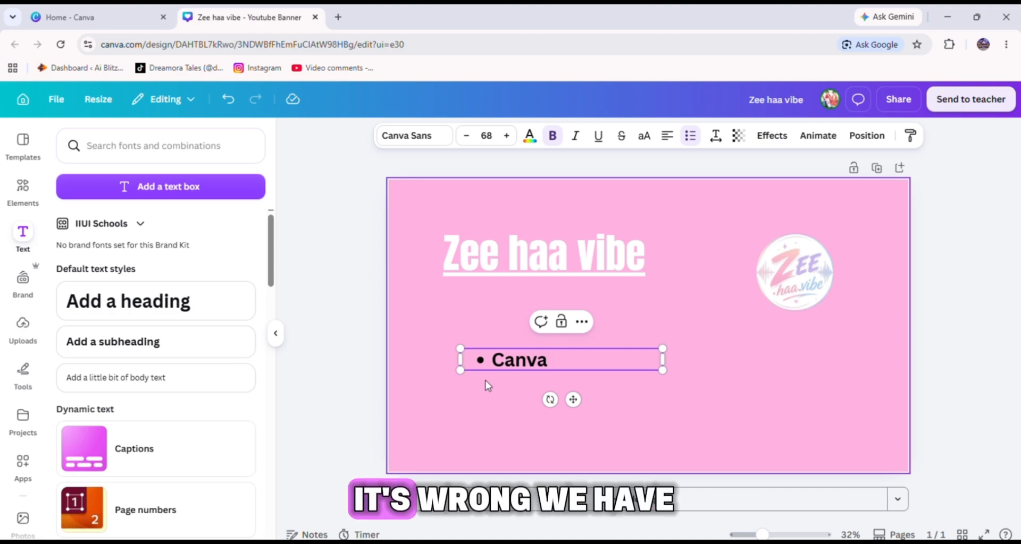
click(690, 136)
click(690, 136)
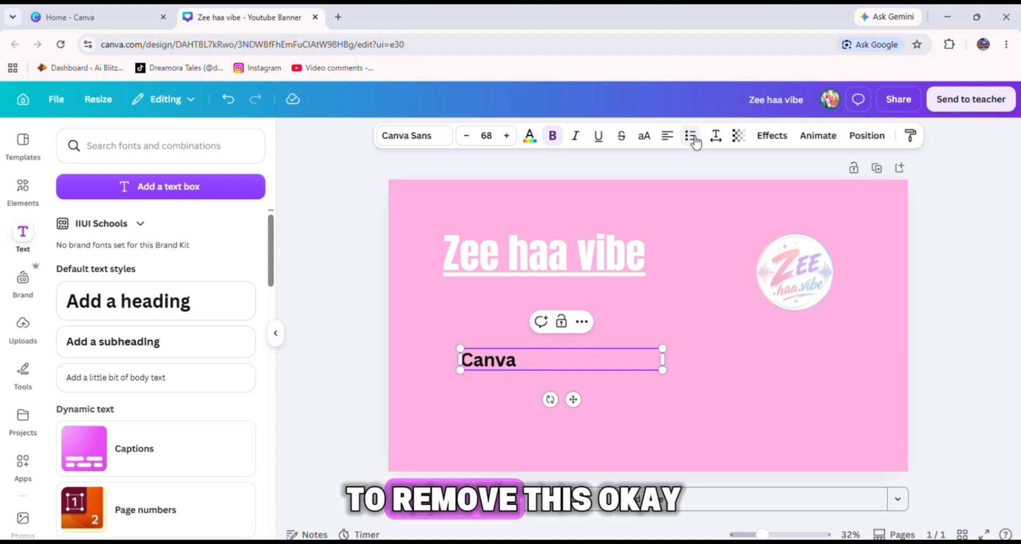
Complete the subheading text to read Canva . AI . Design . Tutorials.
text(.)
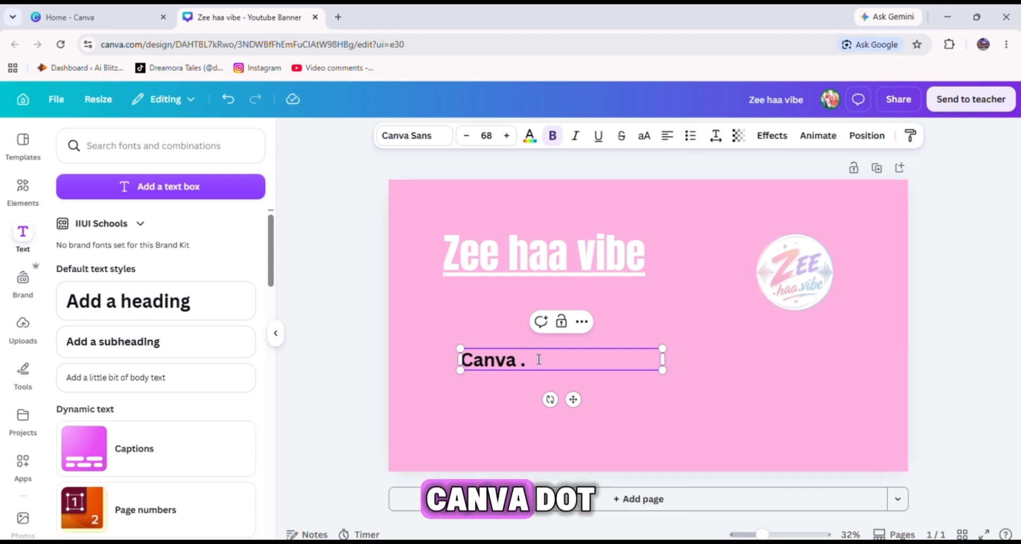
text( A)
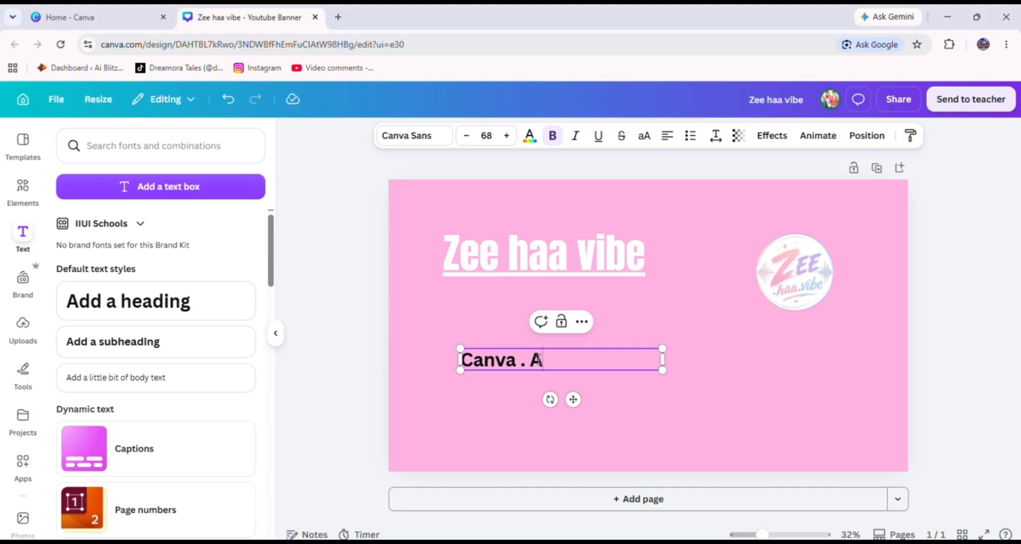
text(i)
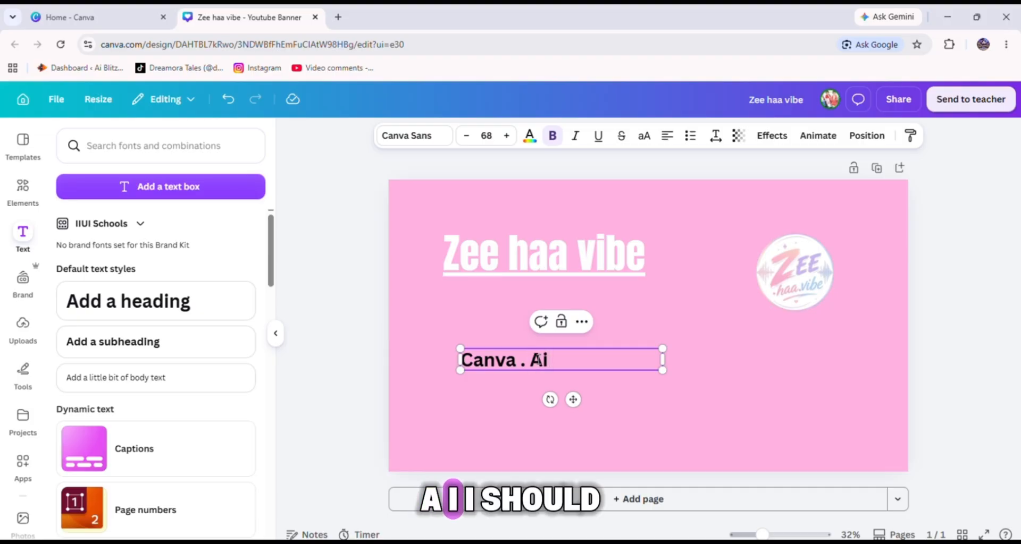
text(I)
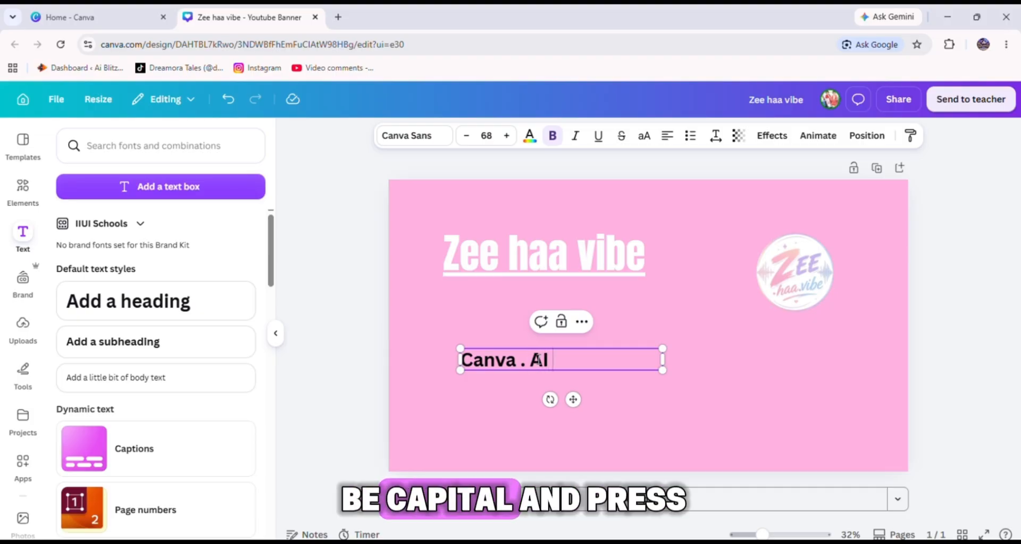
text( .)
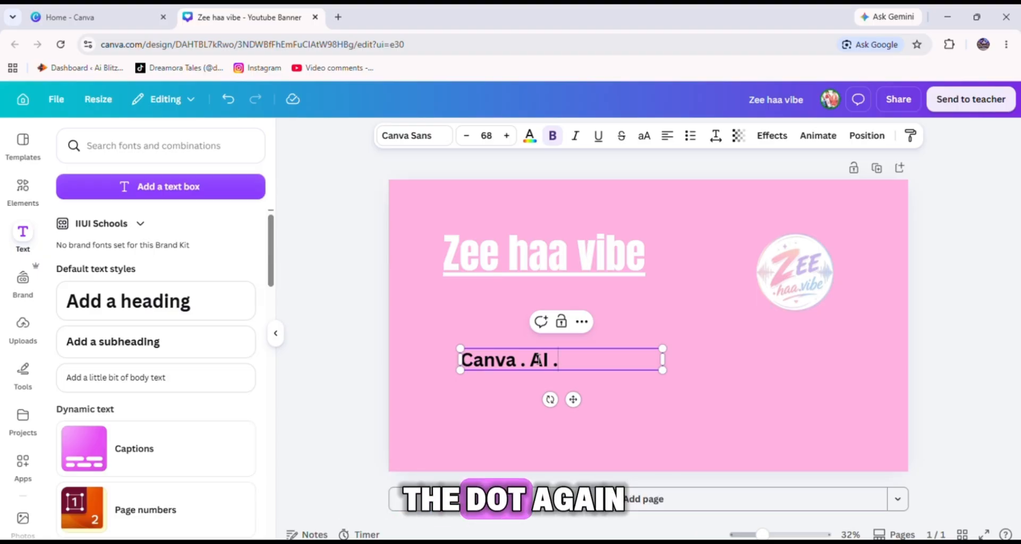
text( D)
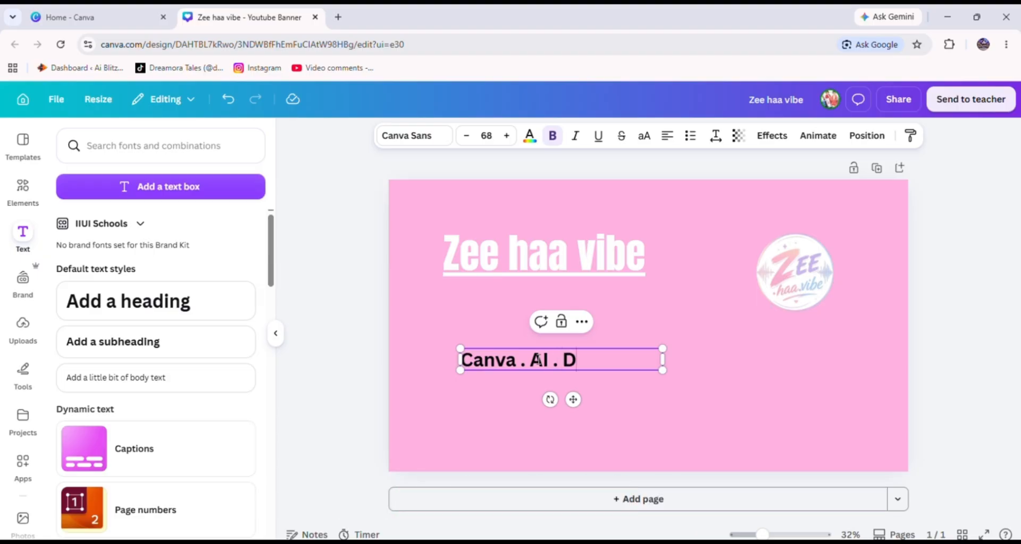
text(esign)
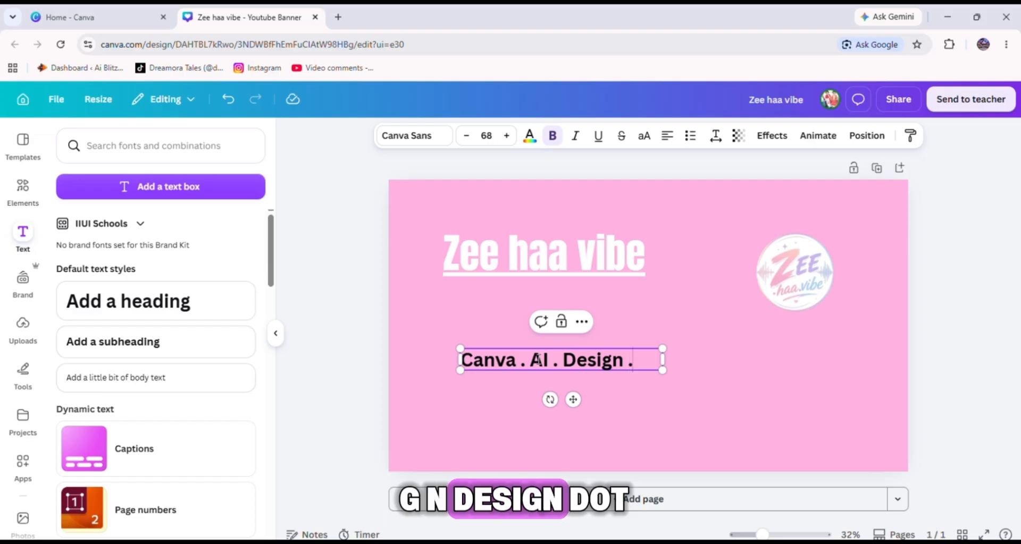
text( . T)
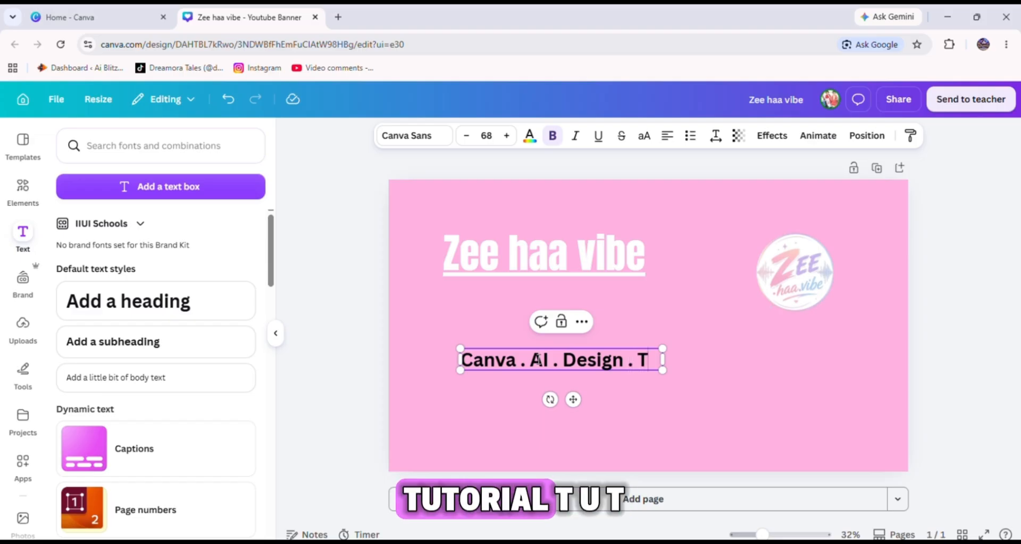
text(utr)
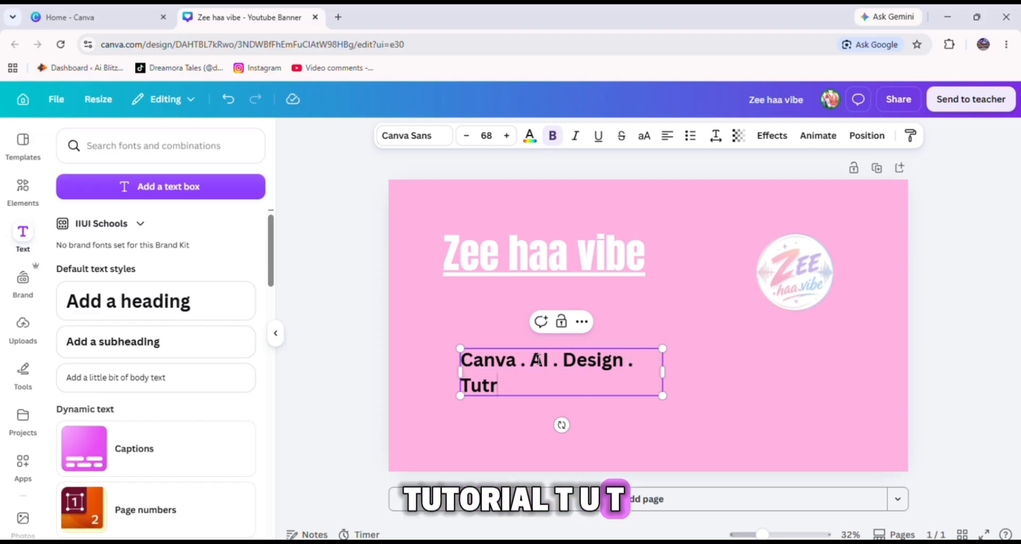
text(ia)
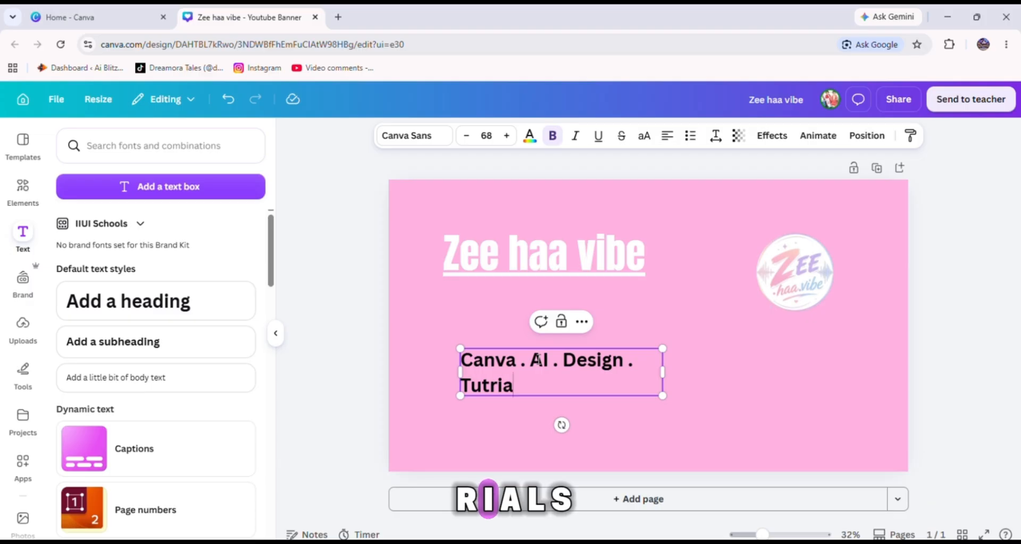
text(ls)
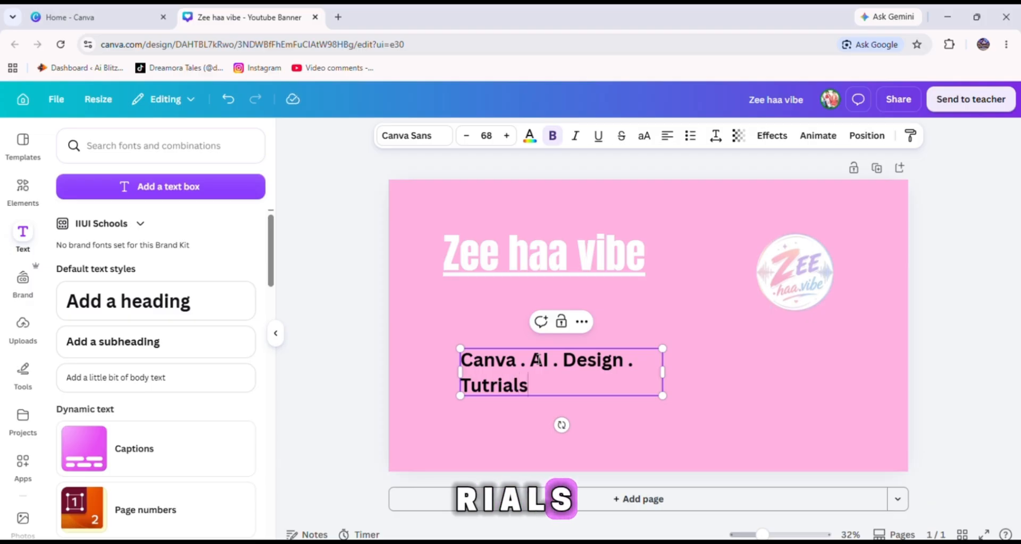
click(491, 384)
text(o)
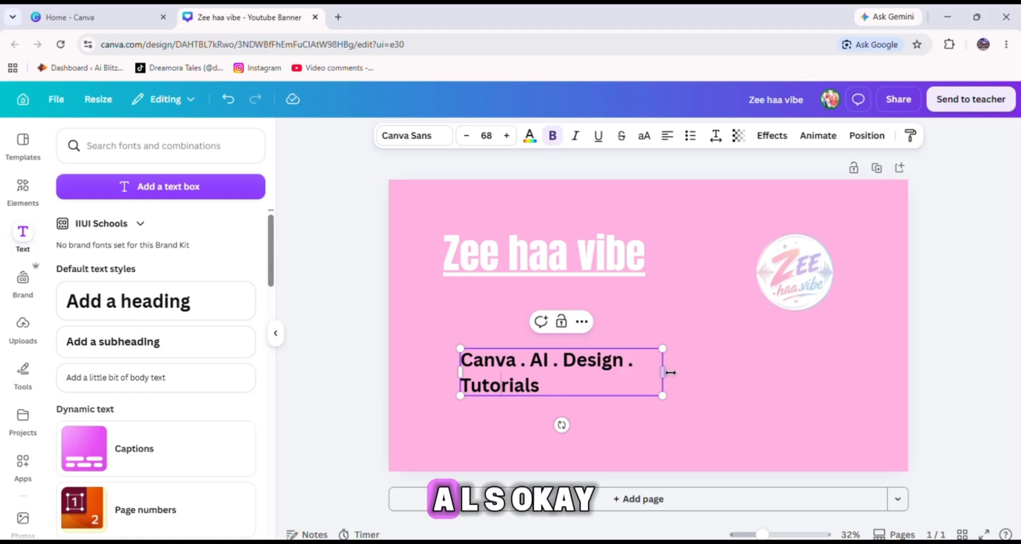
Widen the subheading box so the tagline fits on one line and set its font to Anton.
drag(662, 372, 760, 381)
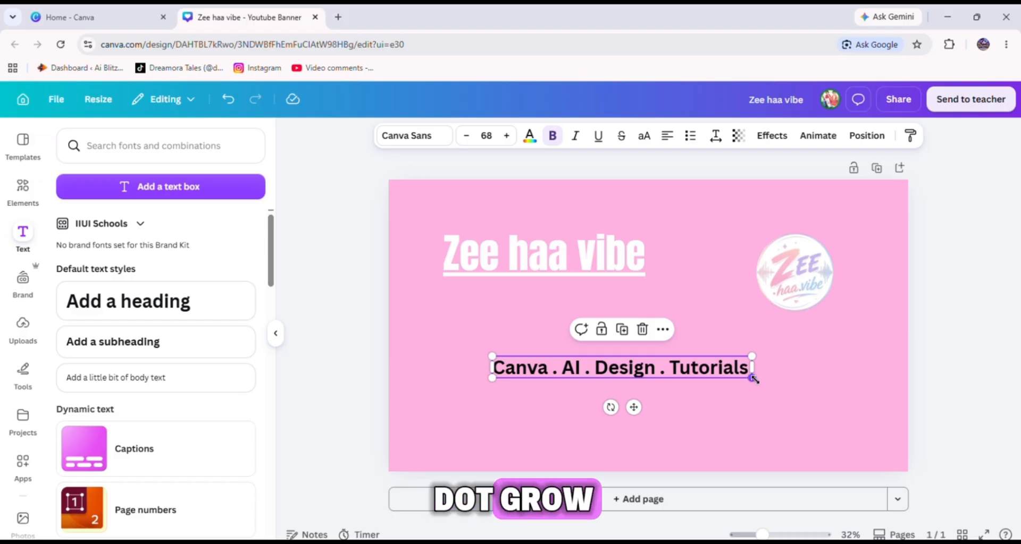
double_click(670, 367)
click(428, 139)
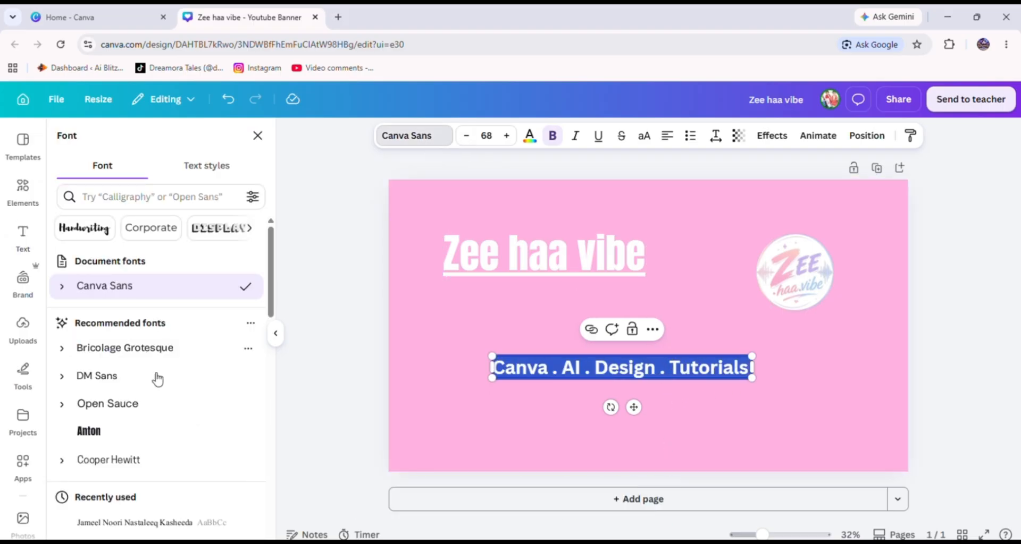
click(117, 429)
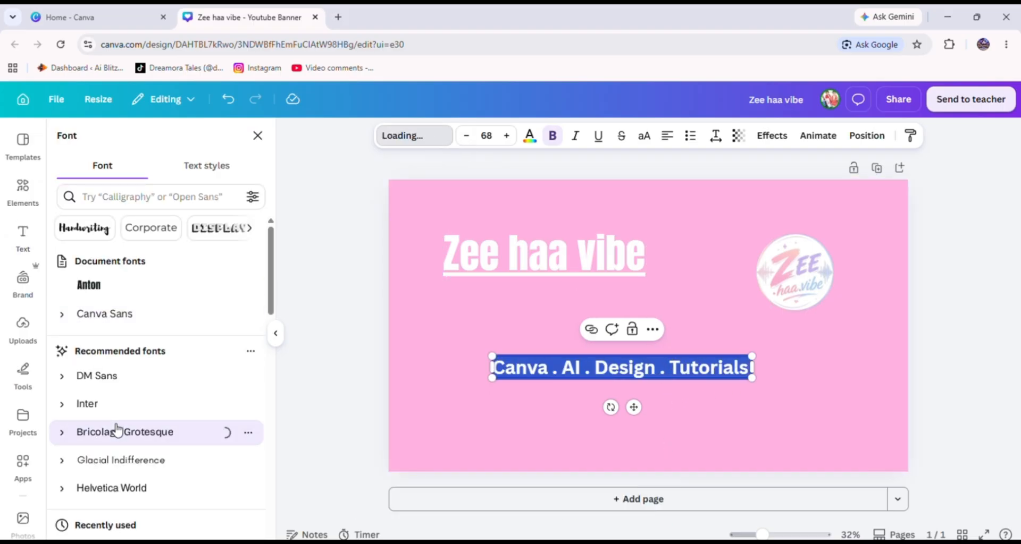
click(121, 287)
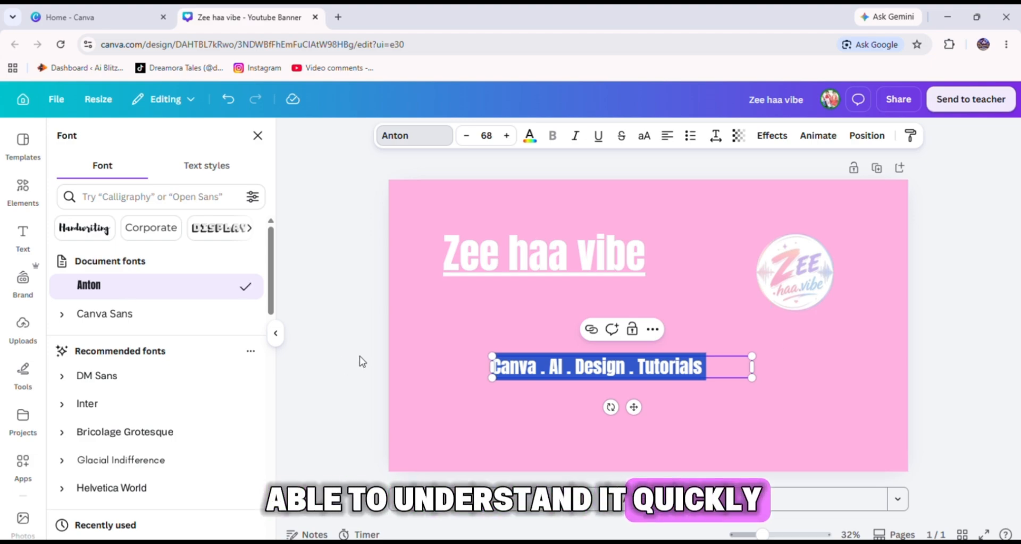
Narrow the subheading box so it fits the tagline text and select the text.
drag(753, 369, 713, 368)
click(713, 399)
double_click(668, 367)
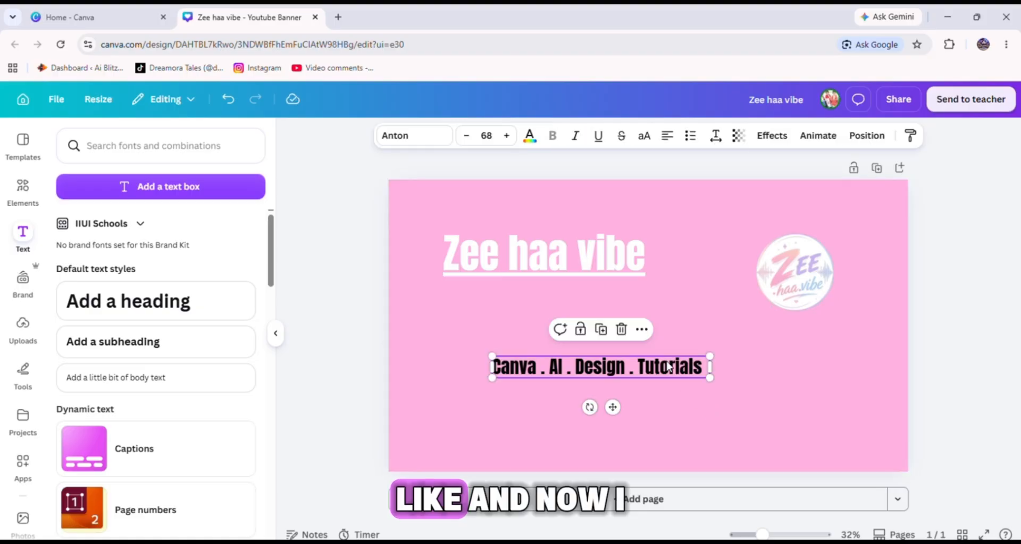
Set the subheading's text colour to the baby pink photo colour.
click(529, 139)
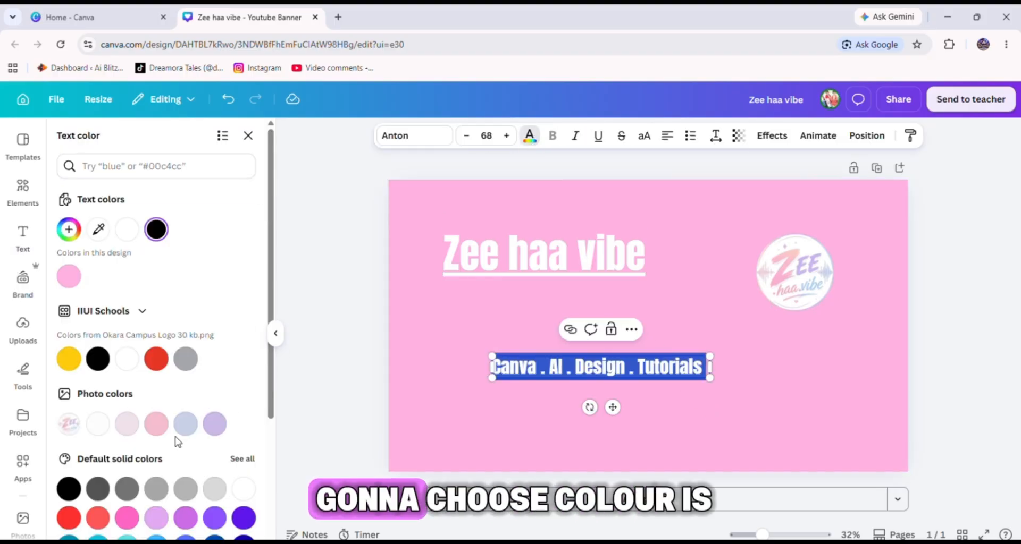
click(156, 423)
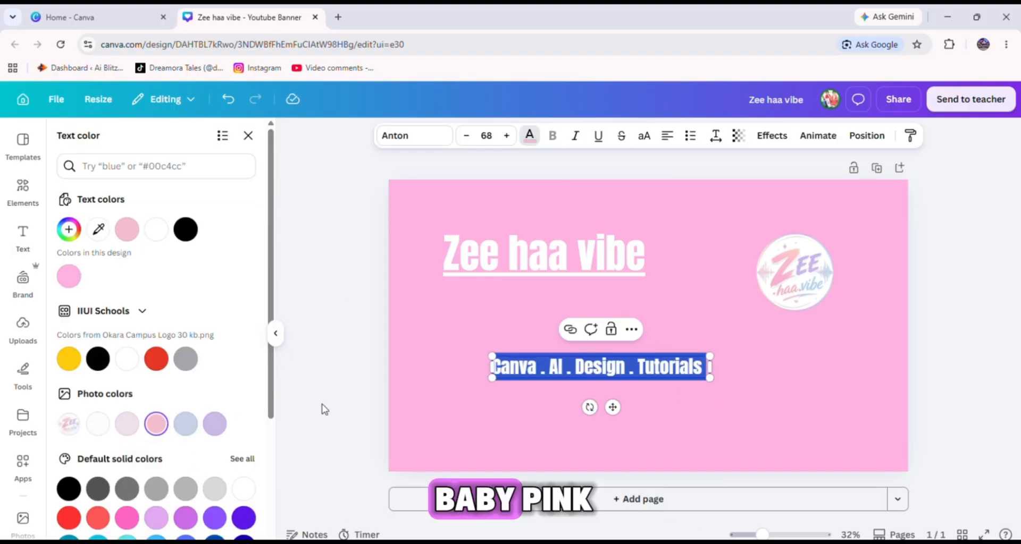
click(512, 426)
click(534, 365)
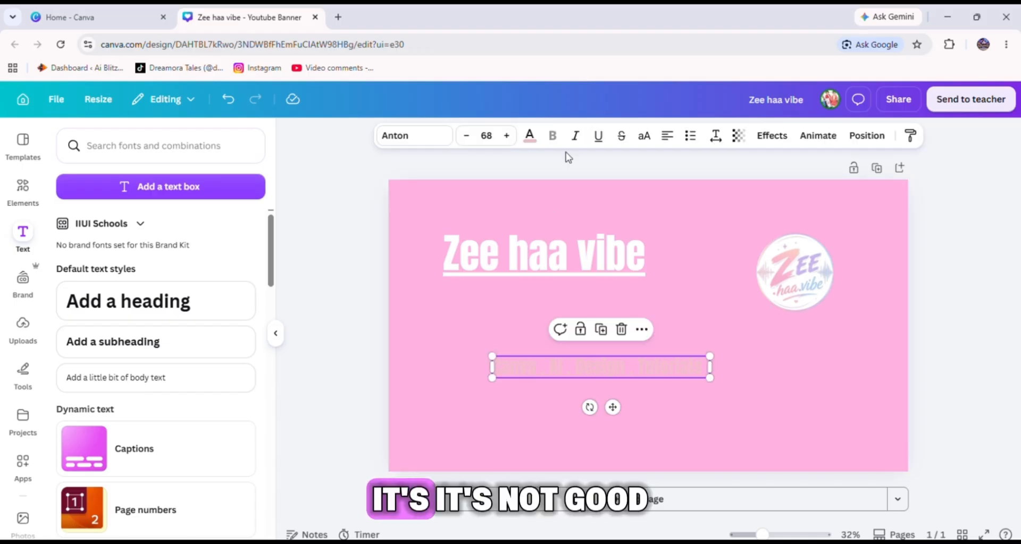
Change the subheading's text colour to white.
click(529, 136)
scroll(124, 468, down, 3)
scroll(124, 414, down, 1)
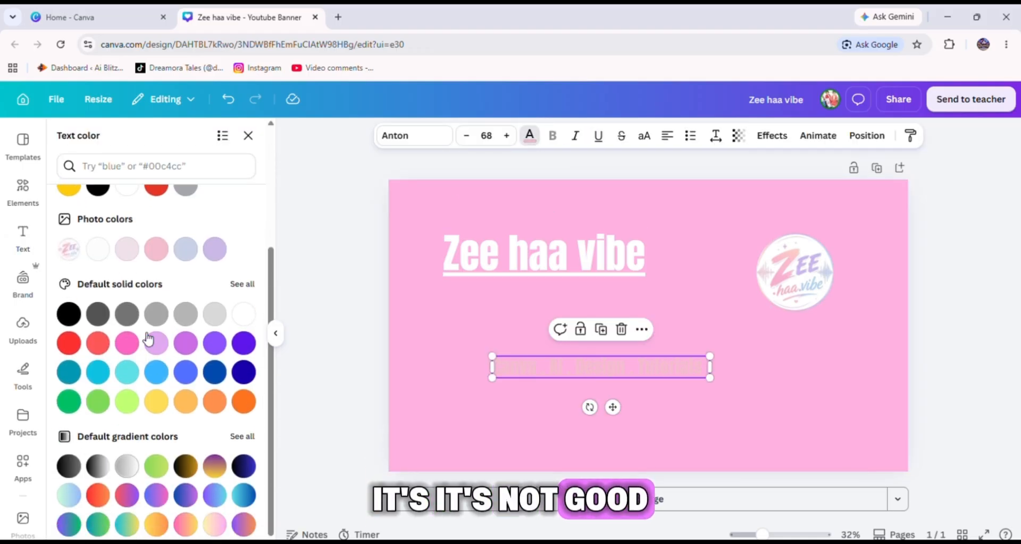
scroll(135, 346, up, 3)
scroll(107, 298, up, 1)
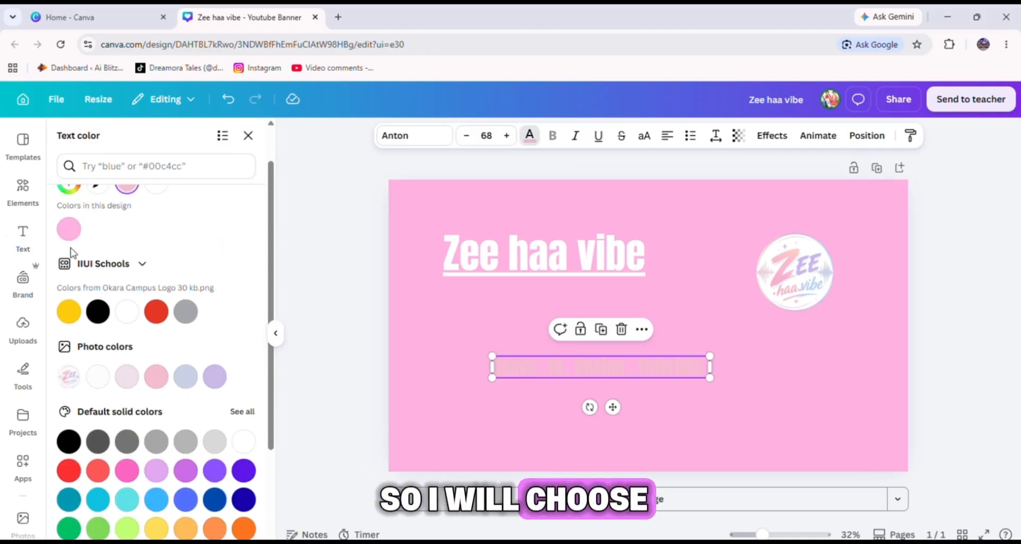
click(132, 312)
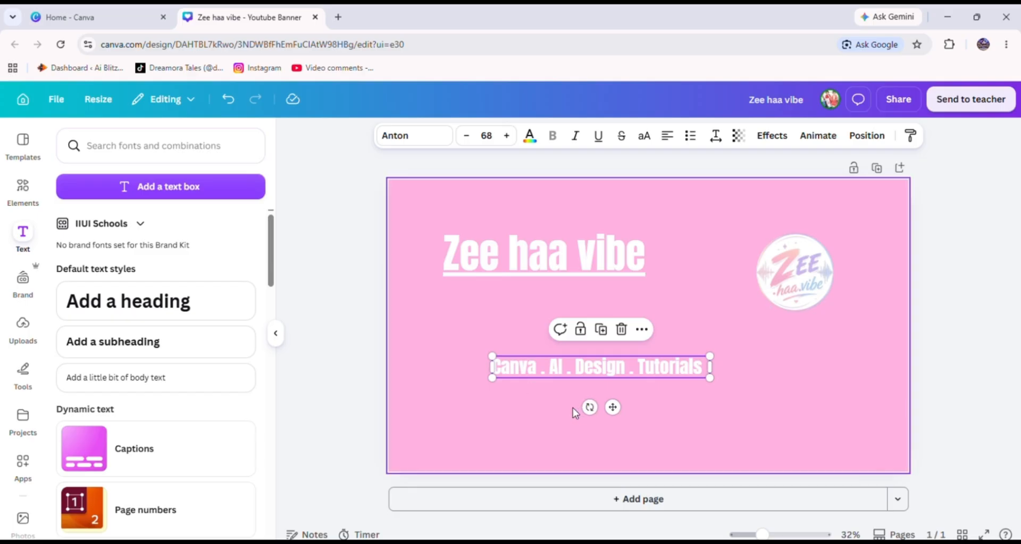
click(546, 417)
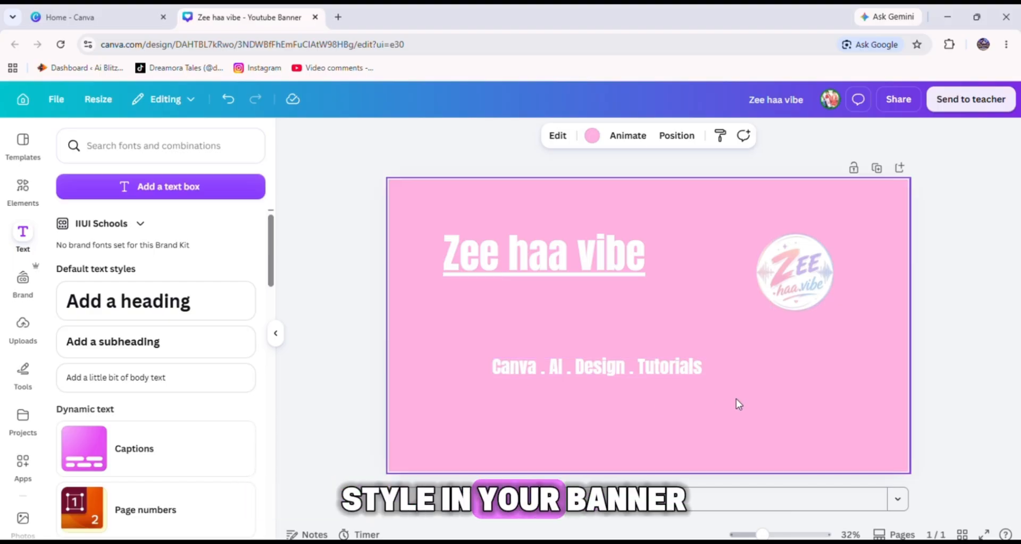
Rearrange the layout, moving the logo to the banner's left side and the subheading and heading to the right.
click(661, 376)
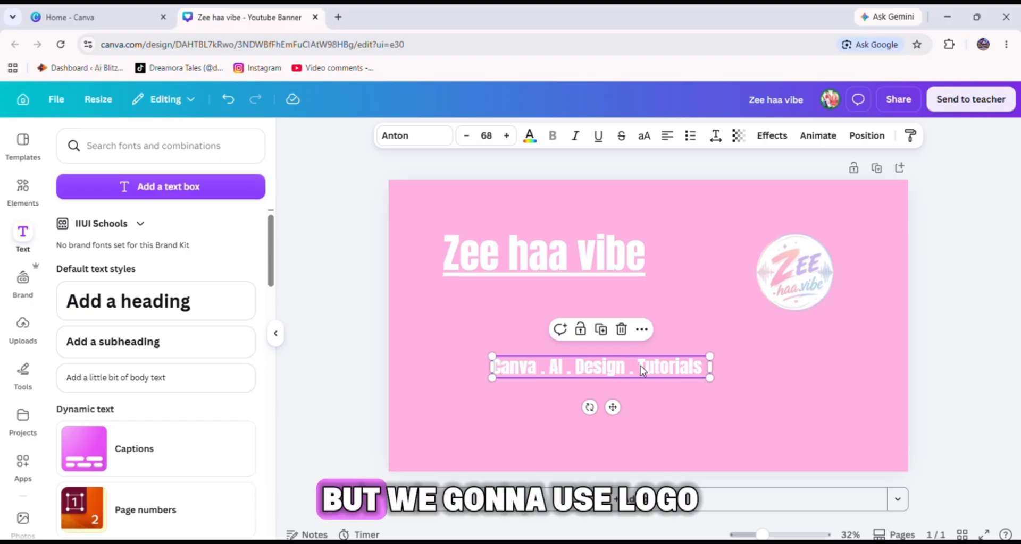
drag(640, 366, 780, 367)
drag(798, 275, 458, 341)
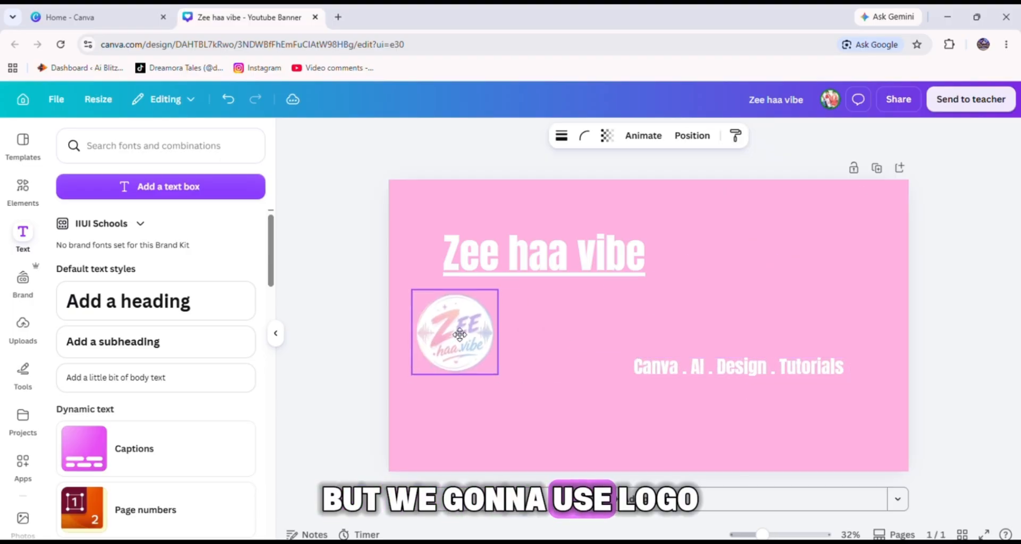
drag(538, 255, 729, 253)
Enlarge the logo on the left and move the heading down beside it.
click(439, 338)
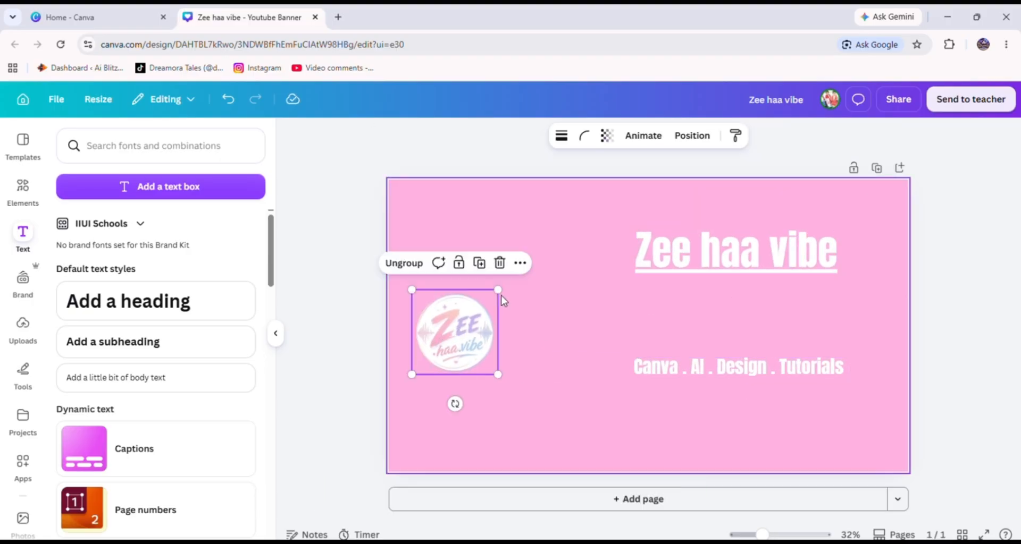
drag(498, 290, 573, 288)
drag(512, 308, 505, 323)
click(676, 256)
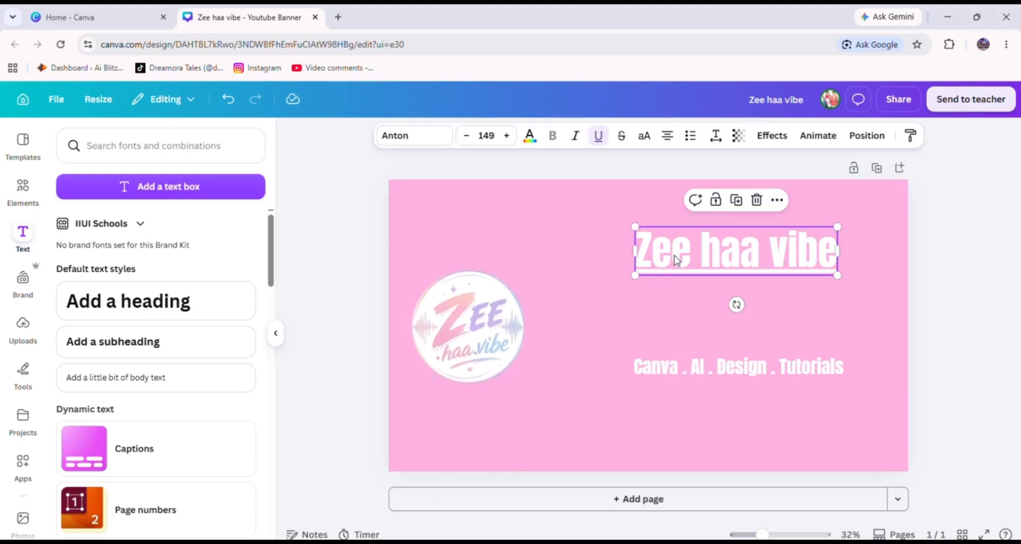
drag(675, 256, 621, 283)
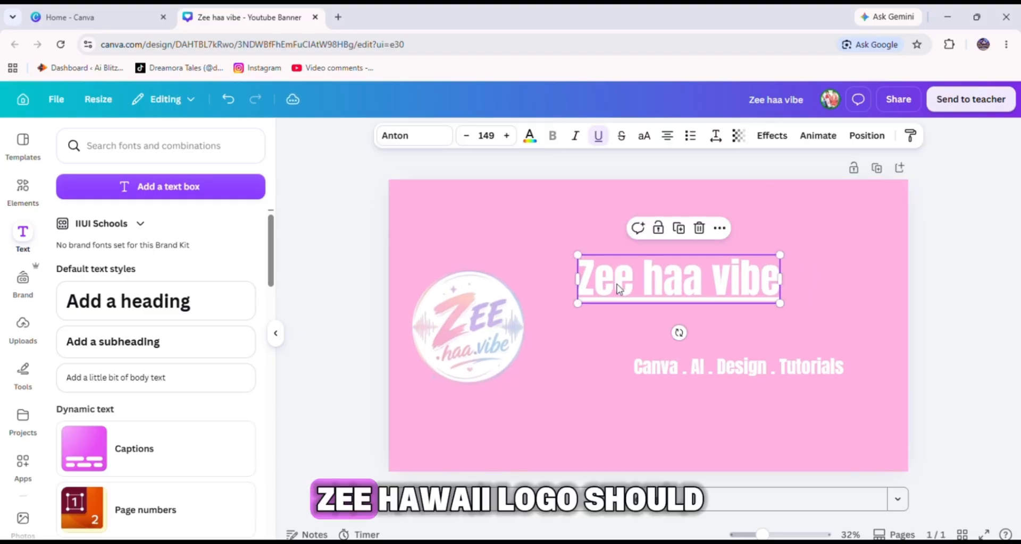
click(485, 307)
drag(530, 264, 553, 237)
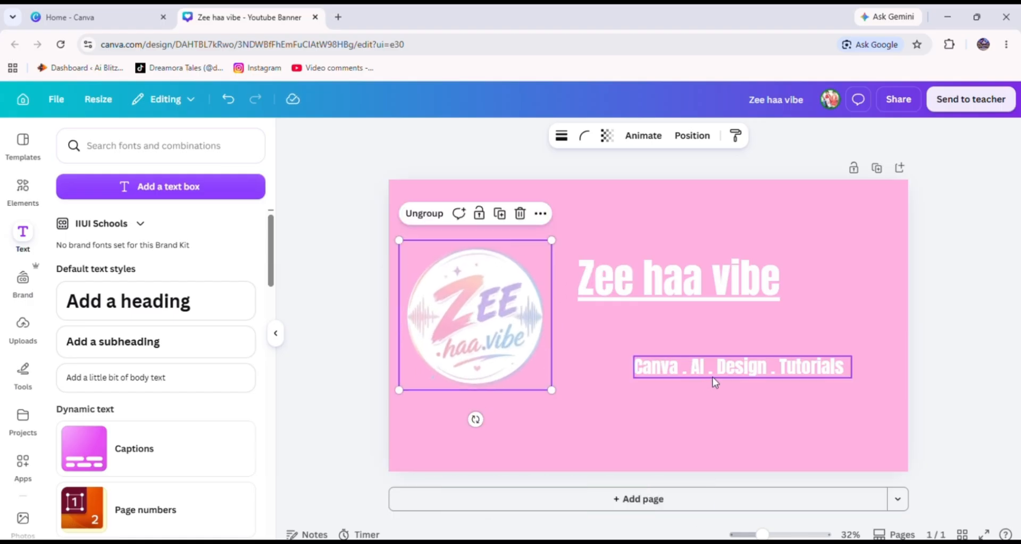
Stack the heading and subheading to the right of the logo, centred on each other.
drag(707, 367, 657, 358)
click(491, 314)
drag(491, 314, 507, 323)
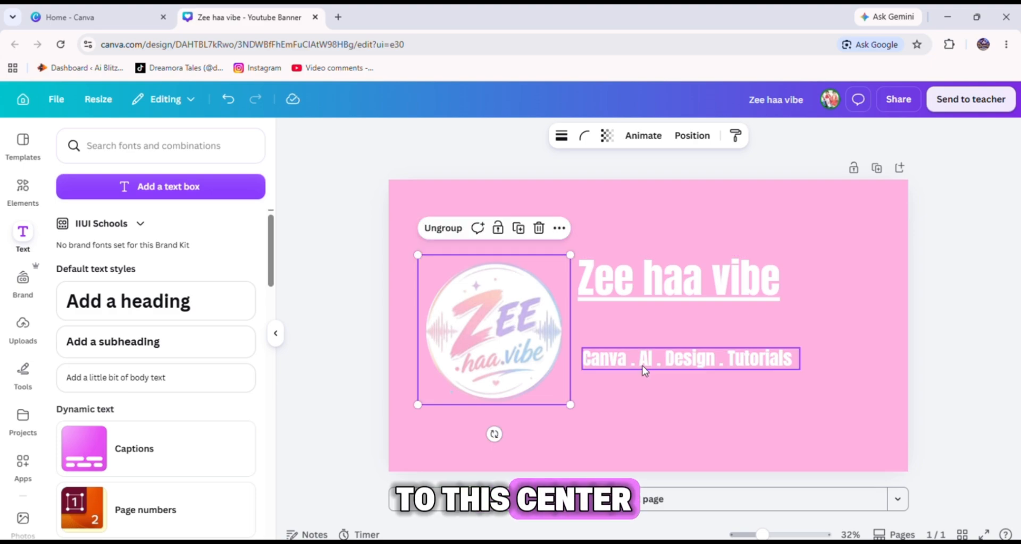
drag(642, 365, 642, 375)
drag(651, 294, 652, 321)
drag(652, 365, 643, 352)
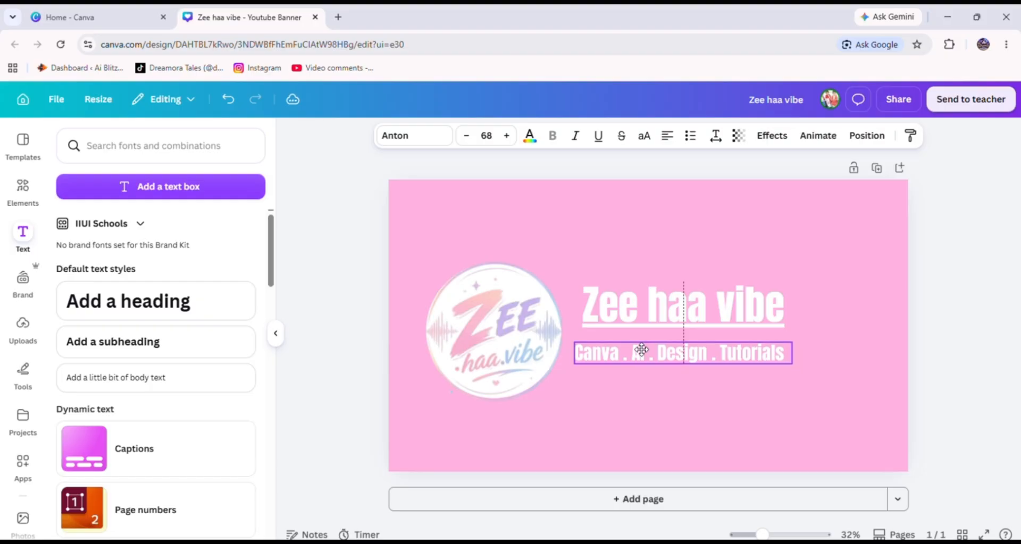
click(652, 269)
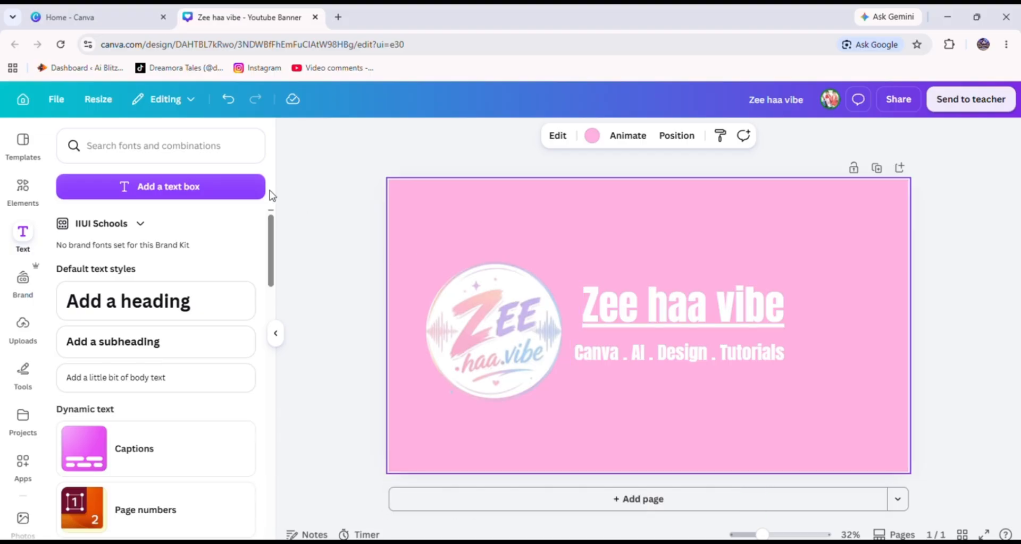
Search the elements for canva and add the circular Canva logo graphic to the banner.
click(21, 190)
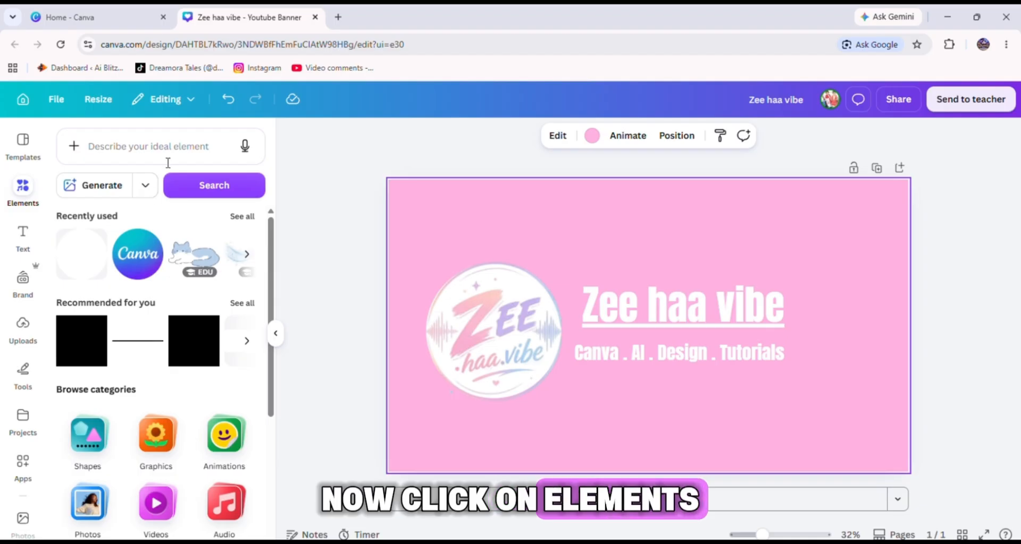
click(169, 148)
click(142, 283)
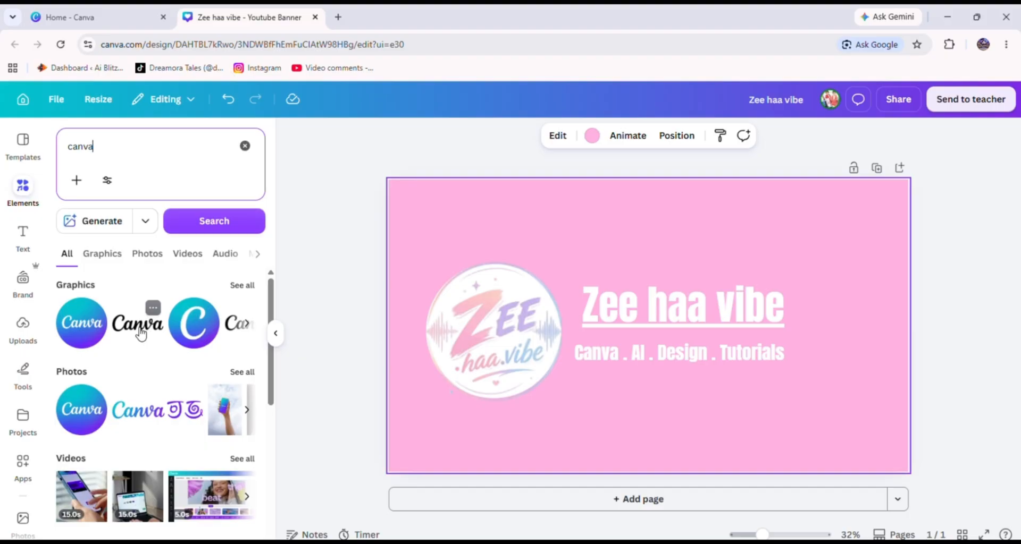
click(87, 333)
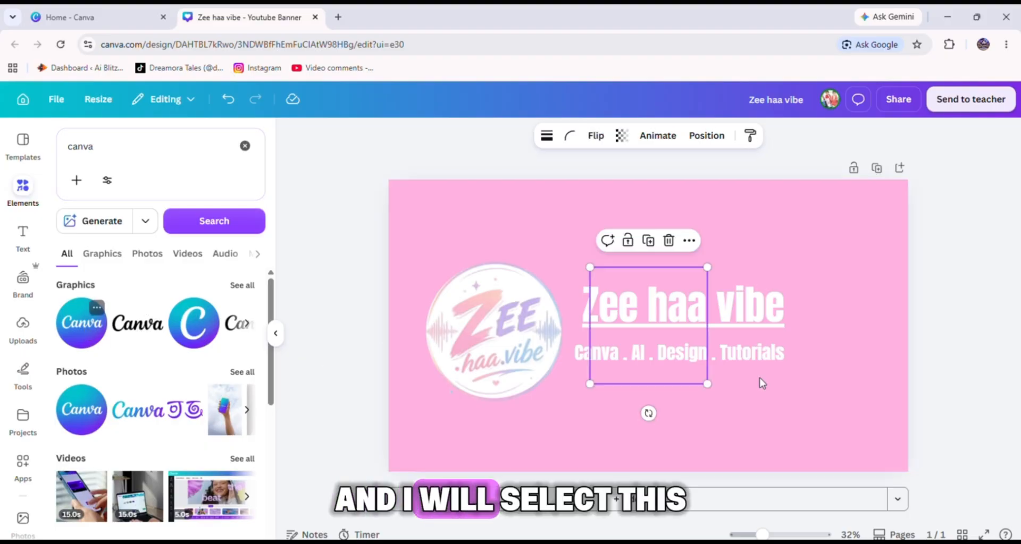
drag(649, 350, 829, 448)
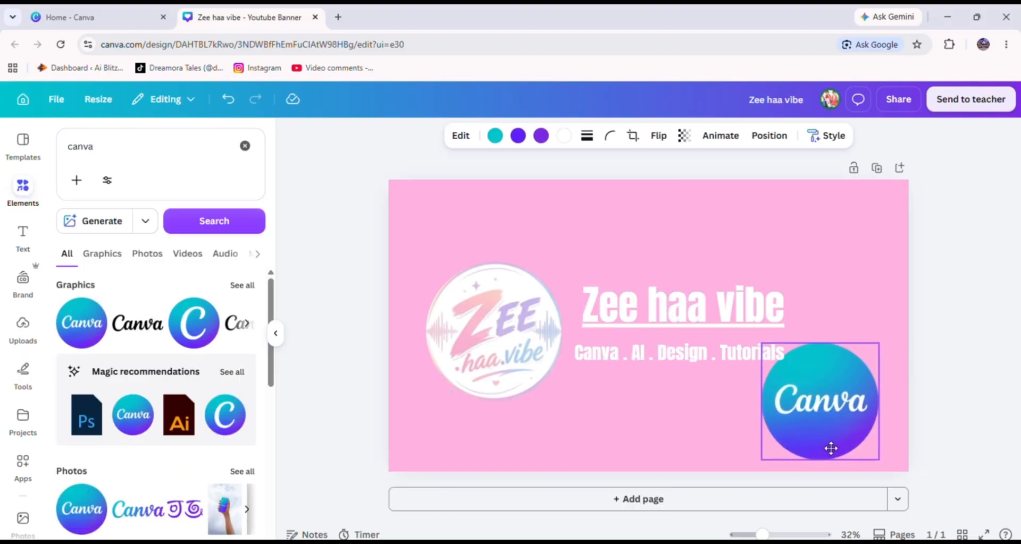
Resize the Canva graphic and place it to the right of the heading.
drag(760, 343, 626, 372)
drag(611, 407, 841, 343)
click(786, 408)
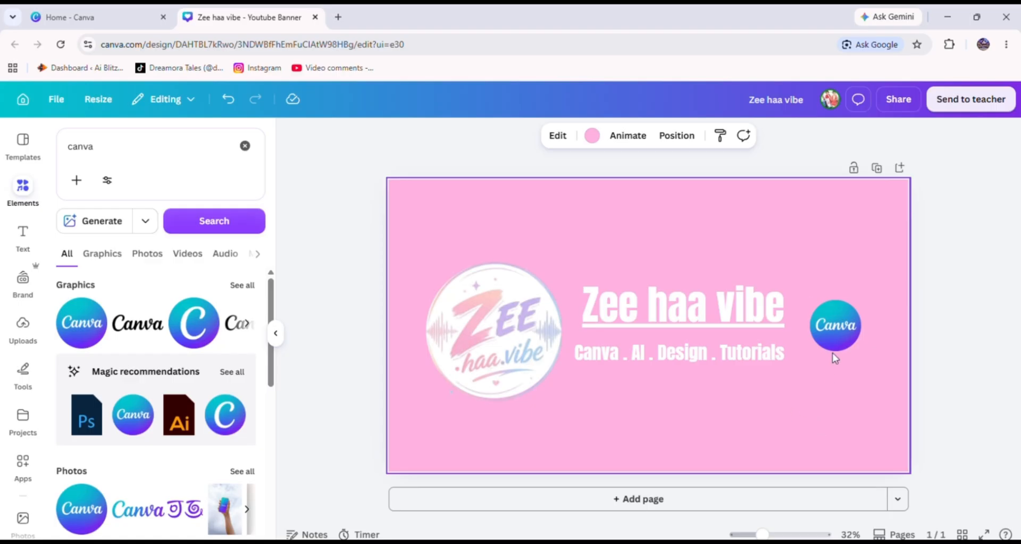
click(843, 327)
drag(861, 302, 879, 284)
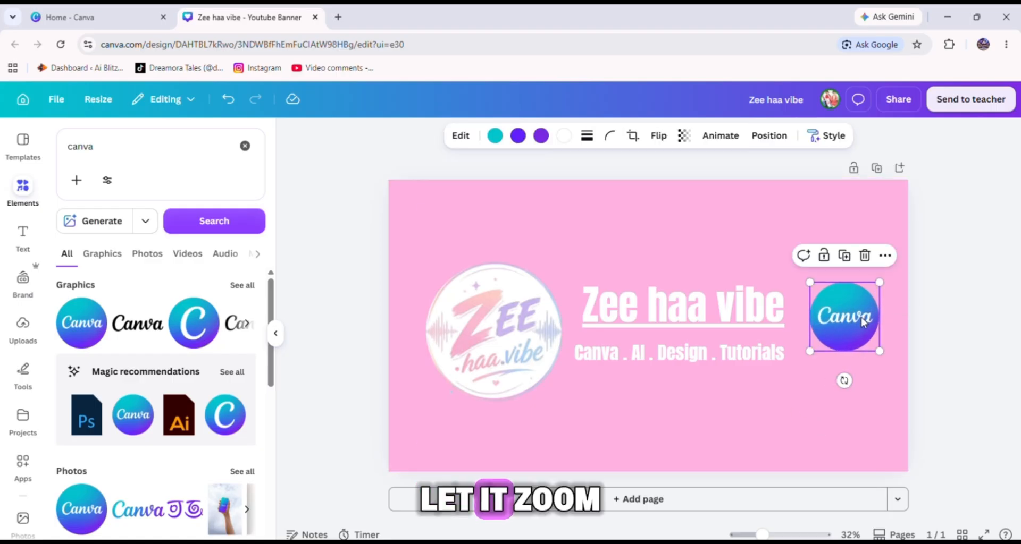
mouse_move(862, 320)
mouse_down()
mouse_move(840, 326)
mouse_move(862, 325)
mouse_up()
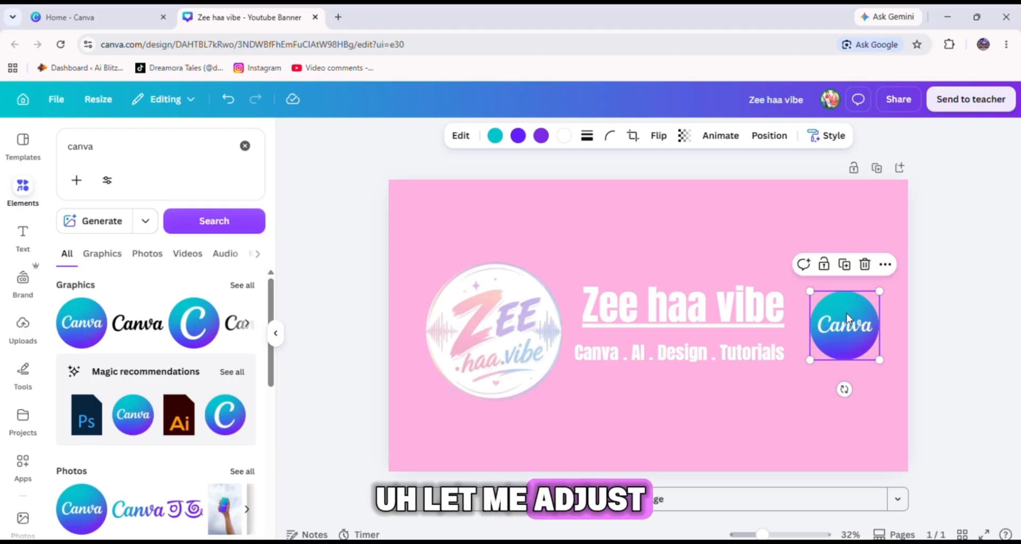
drag(809, 292, 802, 281)
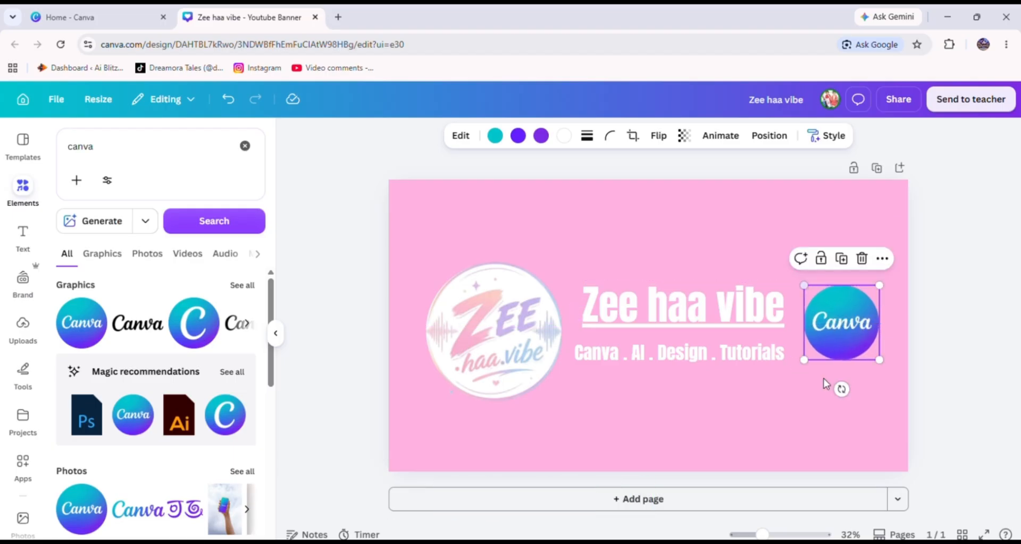
click(825, 382)
Search the elements for lines border and add a diagonal stripes graphic to the banner's lower right corner.
click(490, 331)
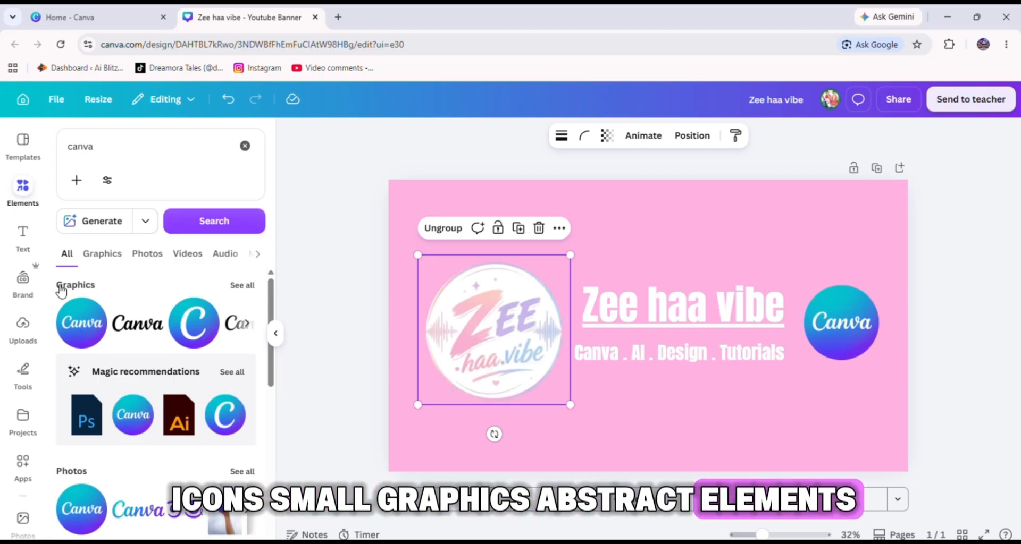
click(97, 151)
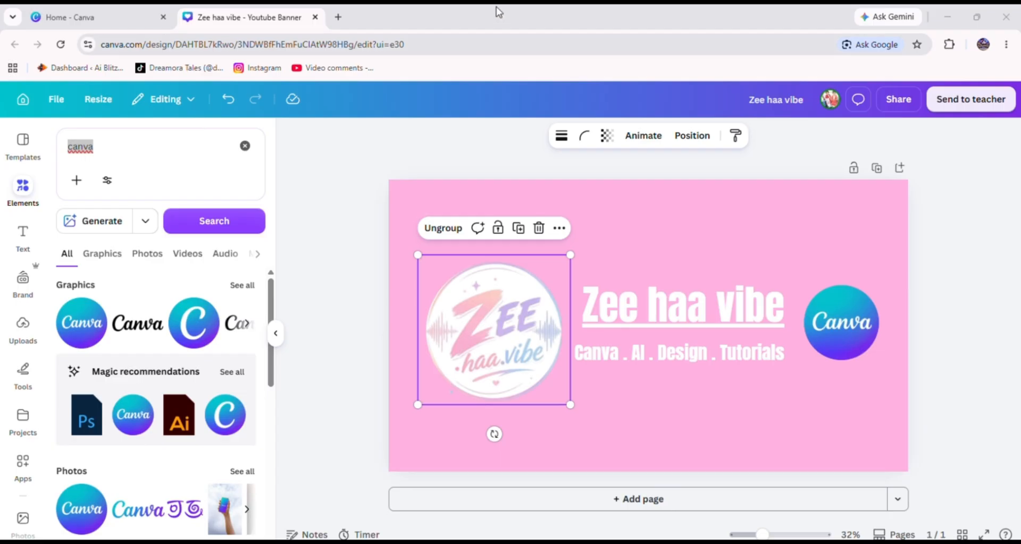
click(175, 146)
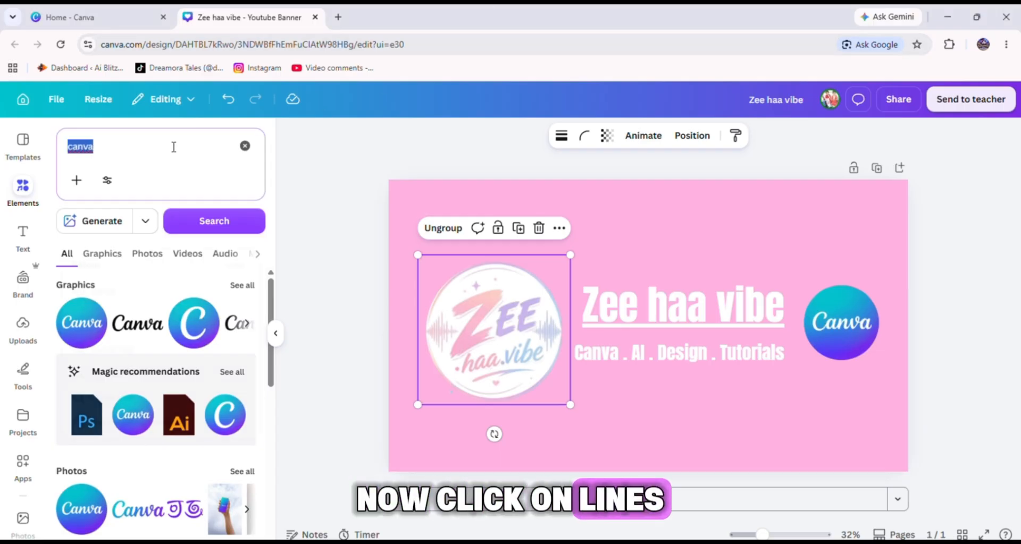
key(BackSpace)
text(li)
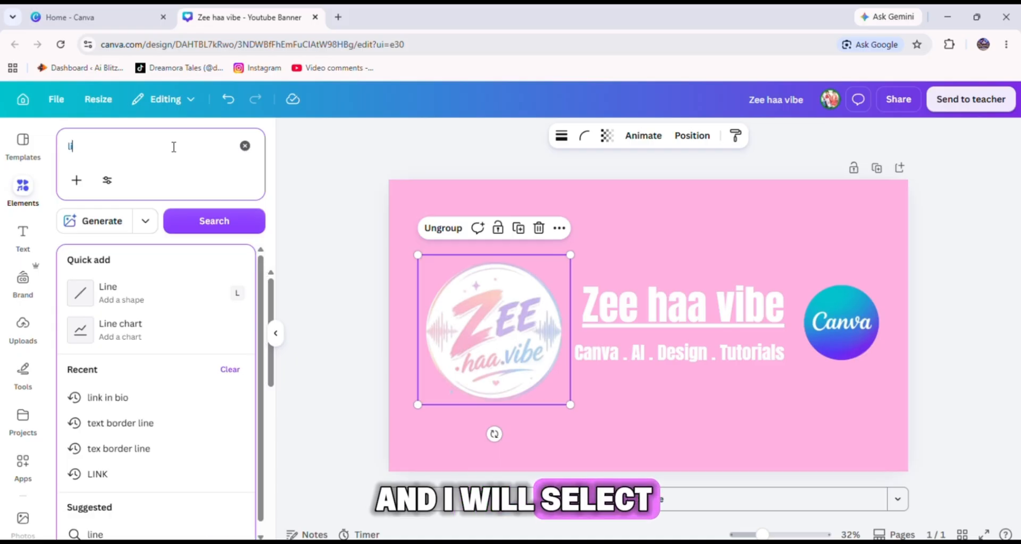
text(nes bo)
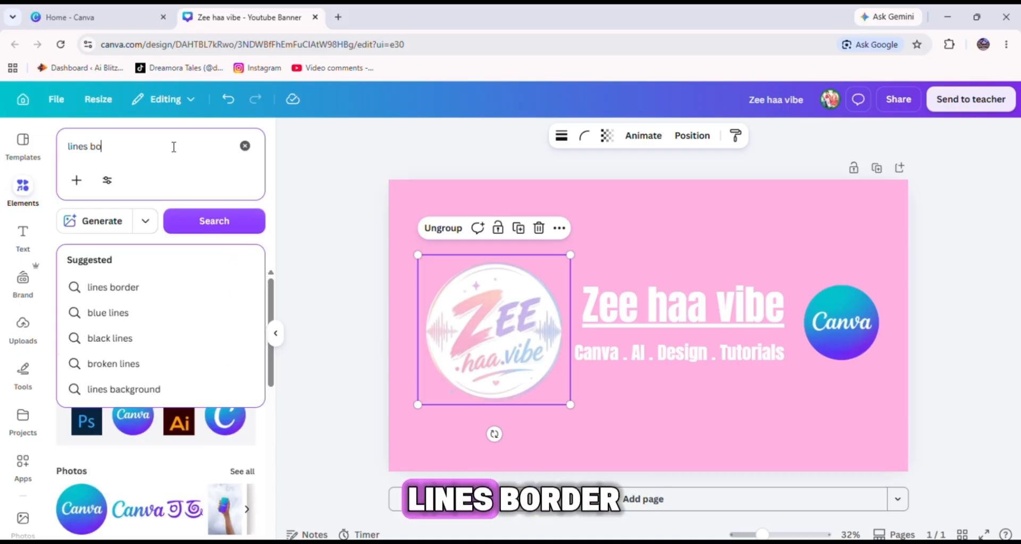
text(rder)
key(Return)
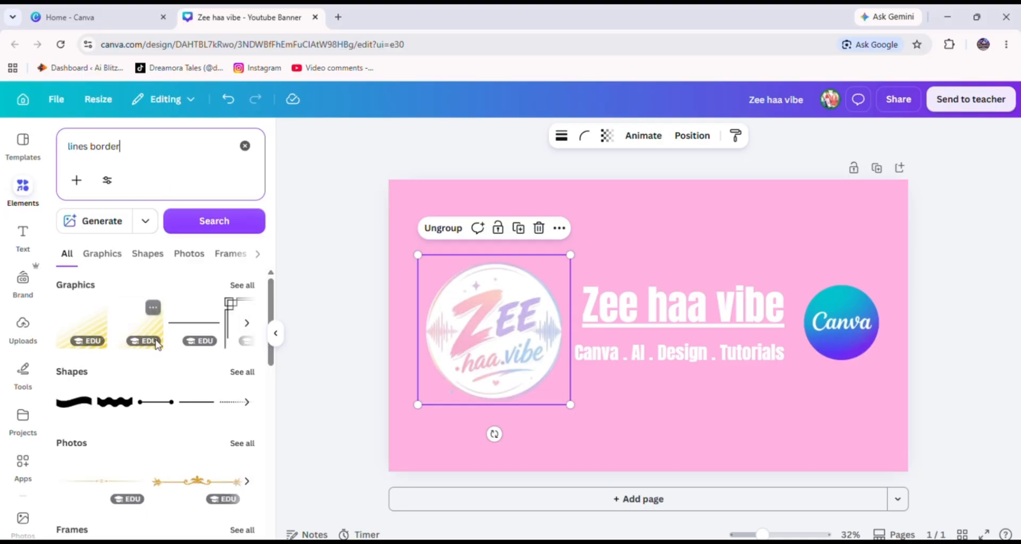
click(103, 253)
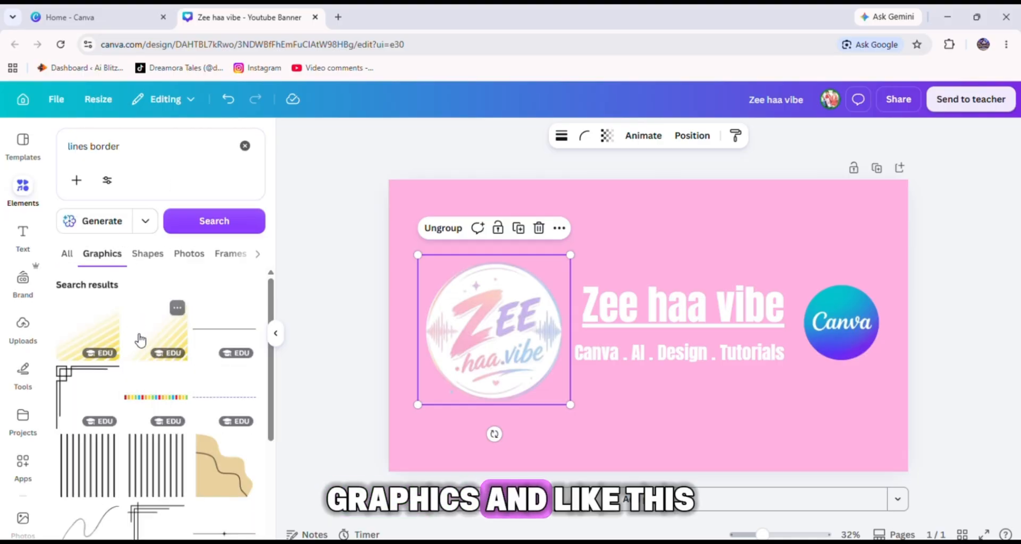
drag(179, 349, 818, 395)
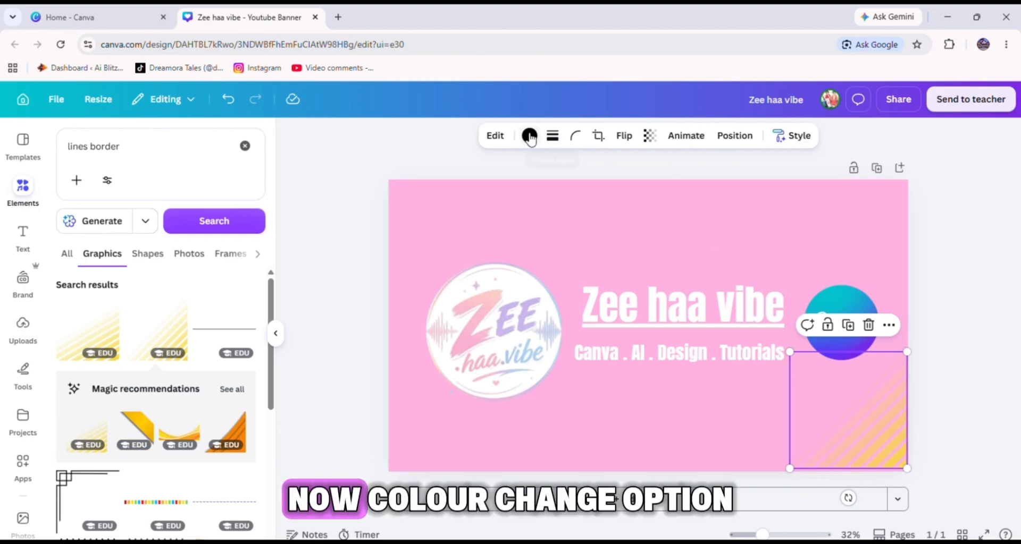
Recolour the stripes graphic white.
click(529, 136)
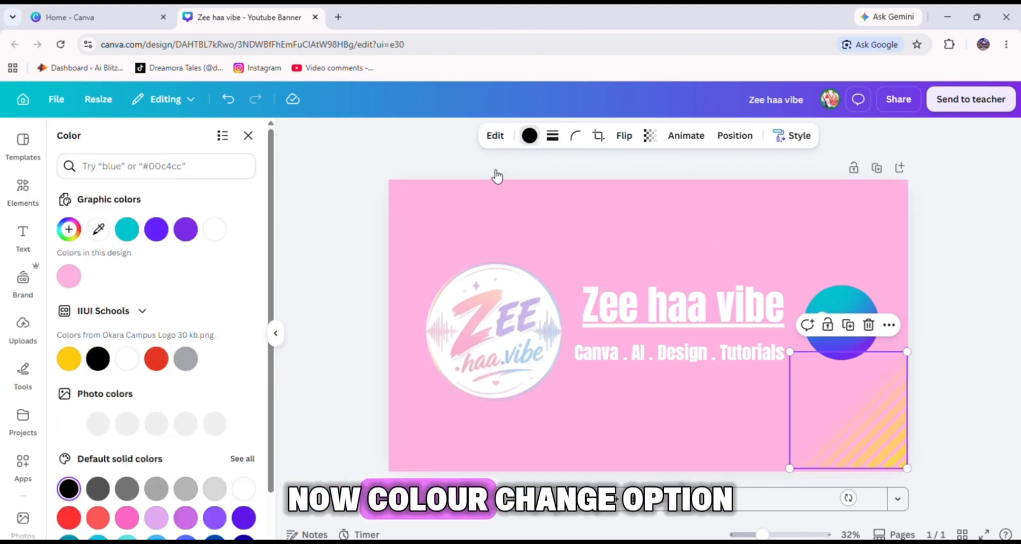
click(126, 359)
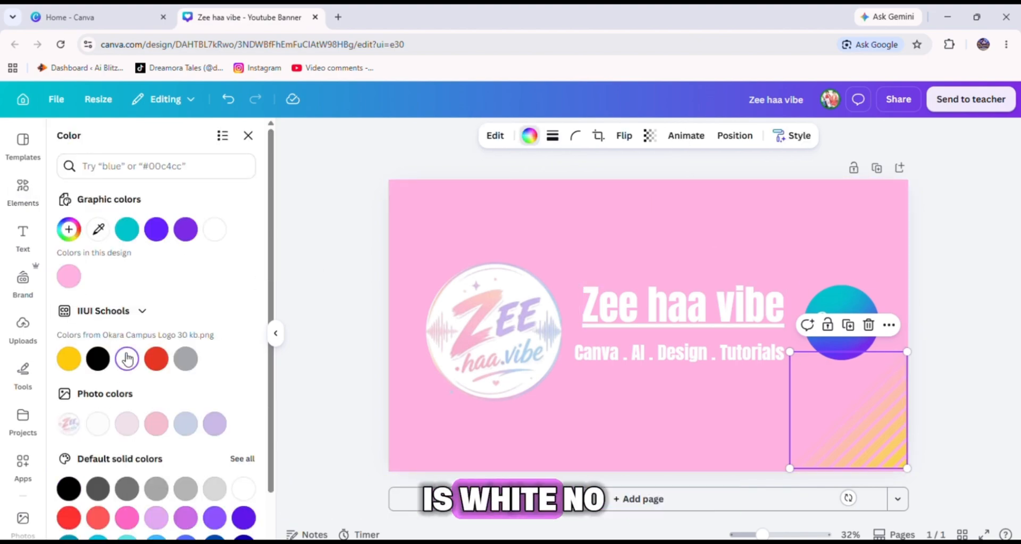
Delete the white diagonal stripes graphic from the banner's lower right corner.
click(865, 446)
click(866, 446)
click(868, 448)
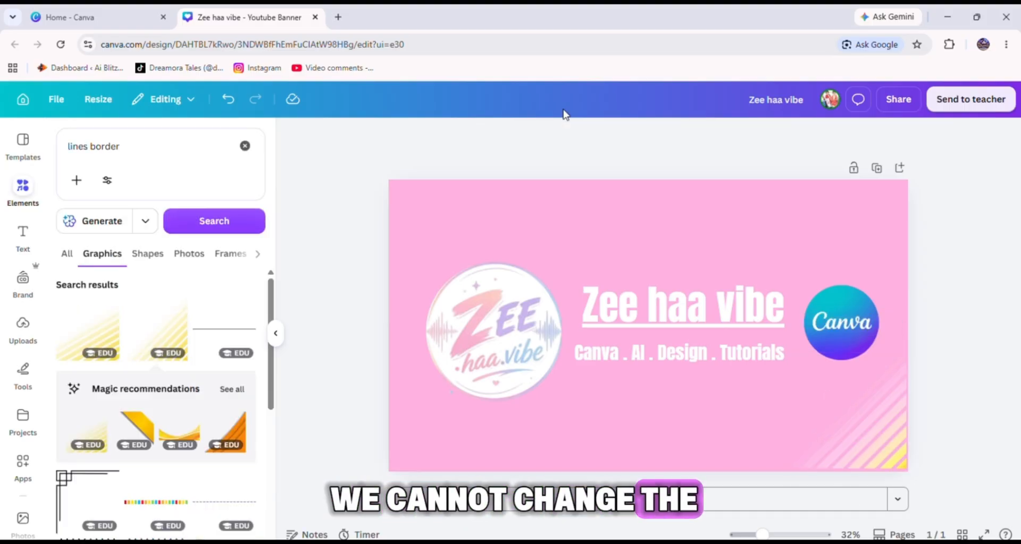
click(887, 437)
key(Delete)
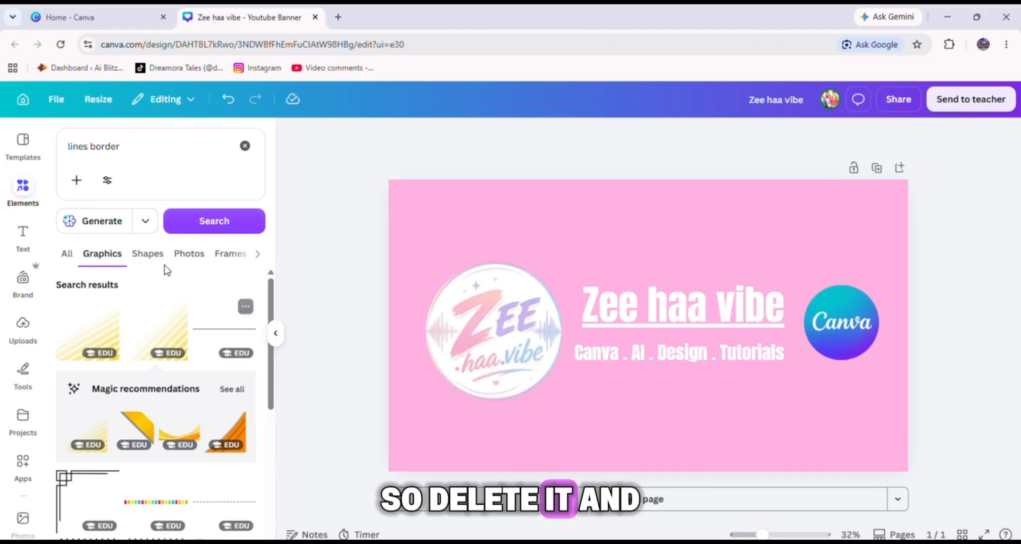
Search the elements for white lines border.
scroll(154, 319, down, 10)
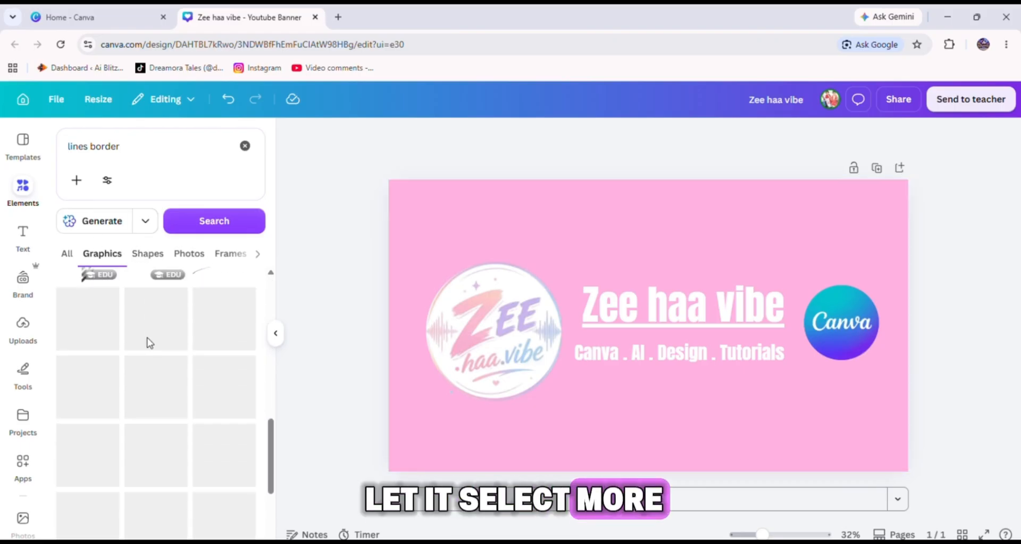
click(141, 142)
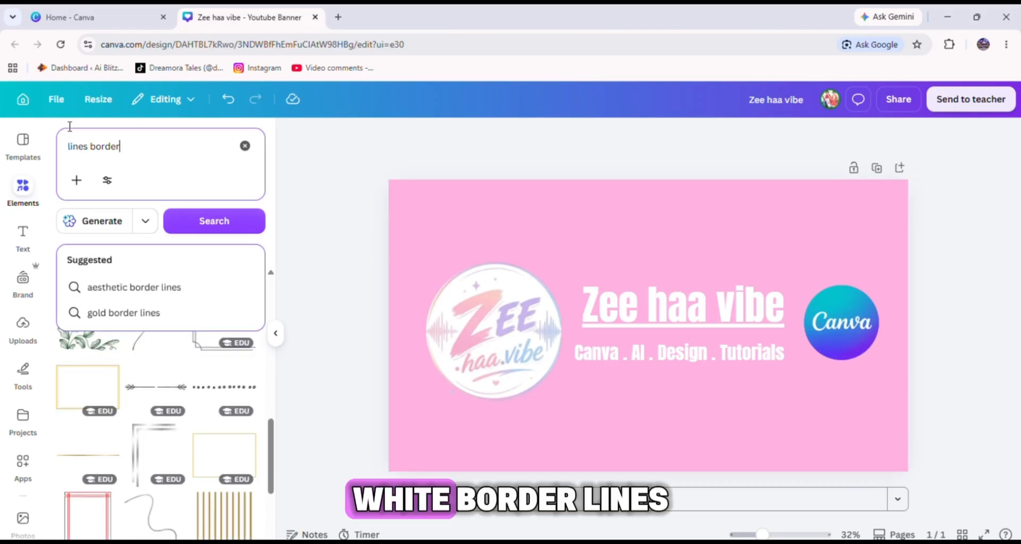
click(70, 147)
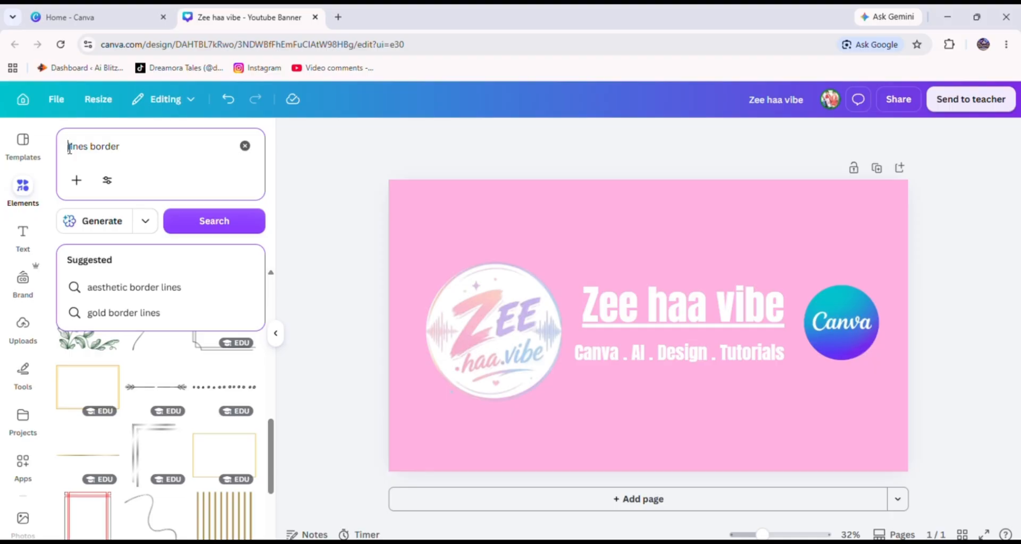
text(white)
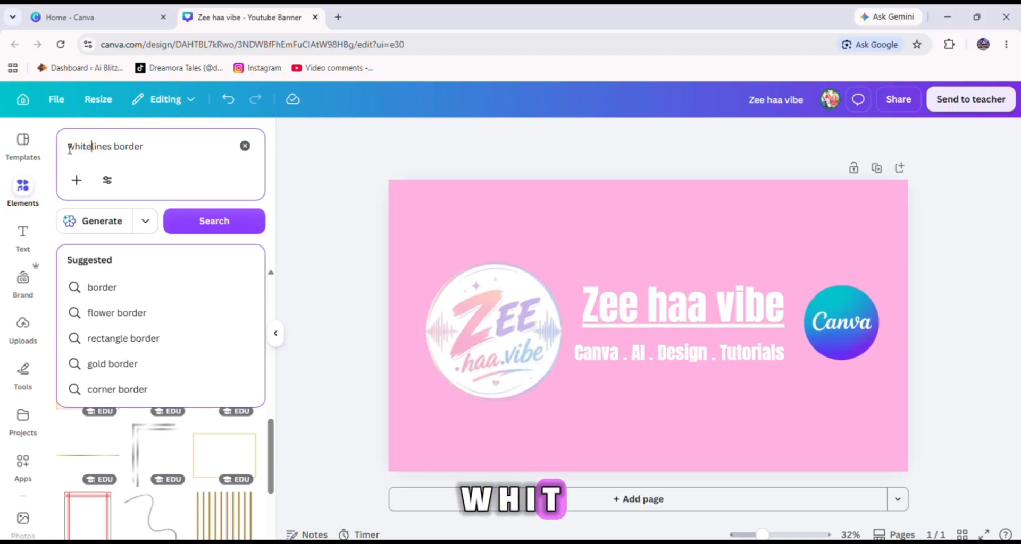
key(Return)
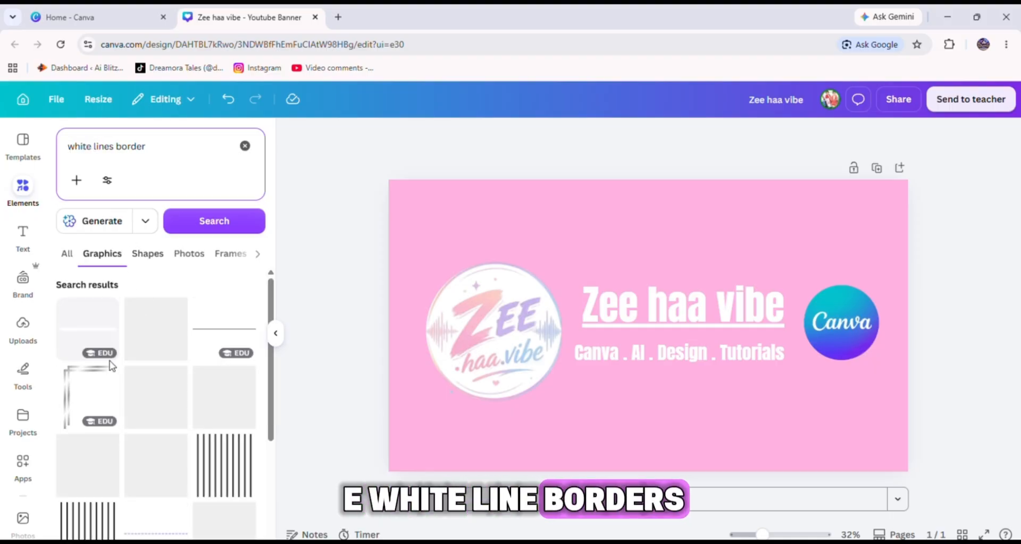
Add a corner lines border graphic to the banner's top-left corner.
scroll(113, 372, down, 5)
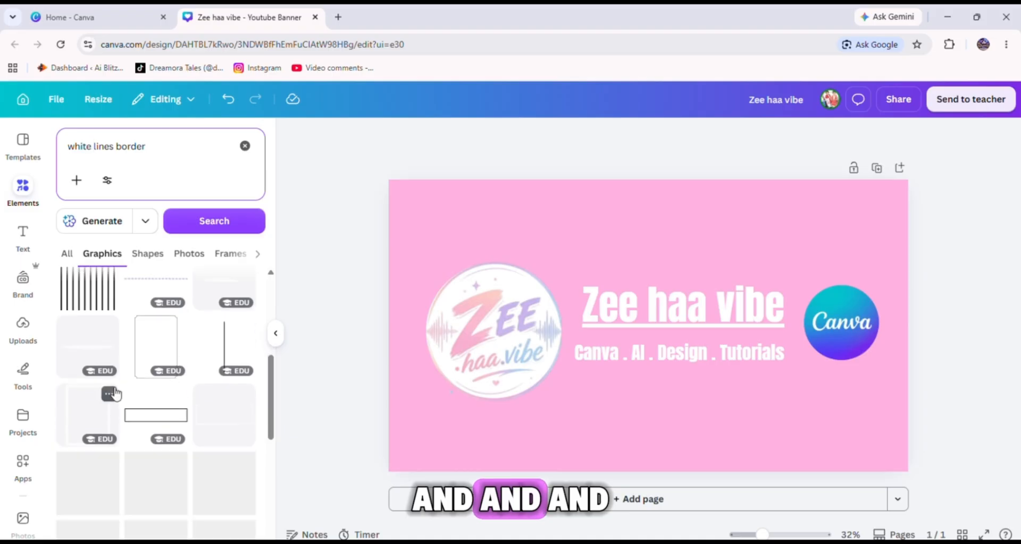
scroll(117, 399, down, 1)
scroll(223, 430, down, 3)
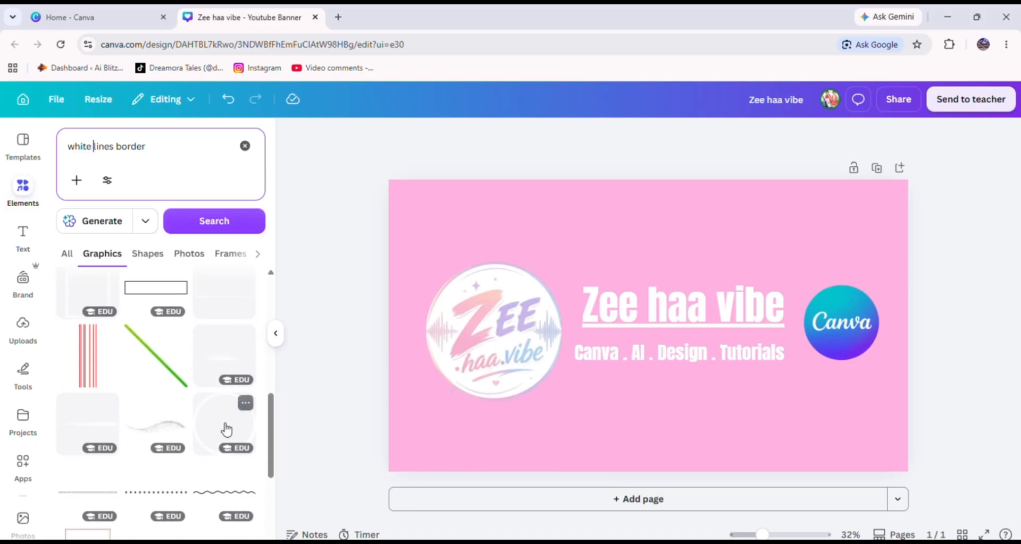
scroll(212, 431, down, 2)
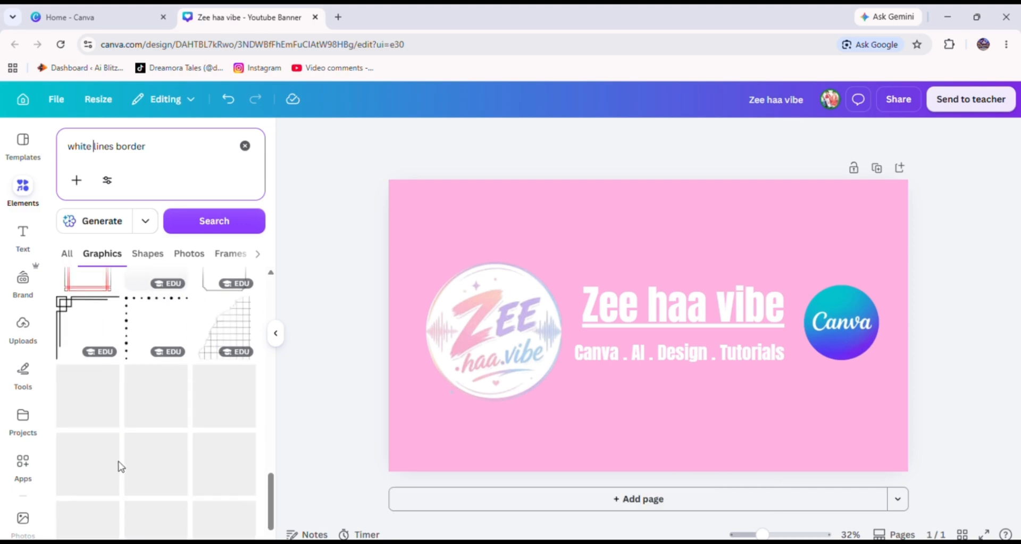
scroll(127, 466, down, 3)
drag(64, 317, 402, 203)
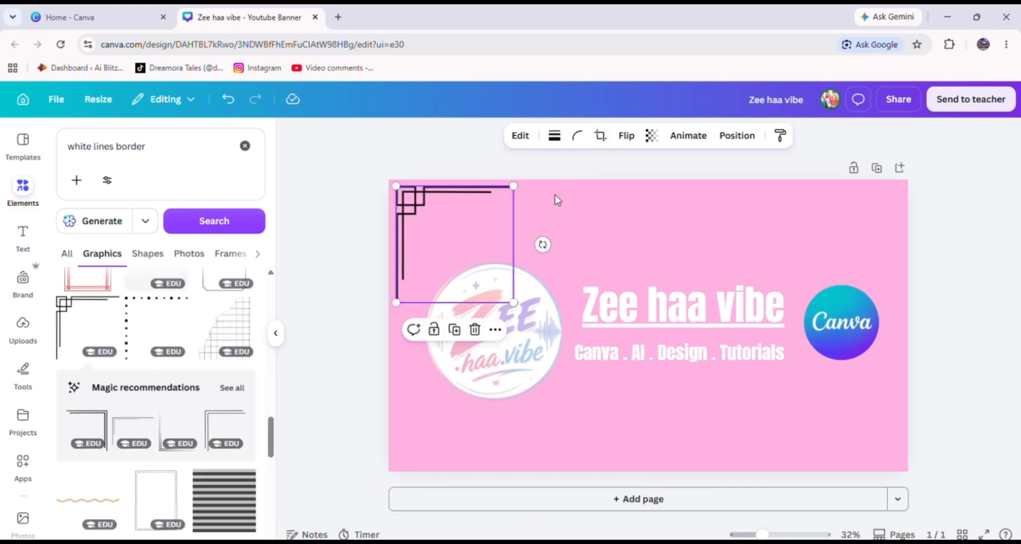
Recolour the corner border graphic white.
click(518, 138)
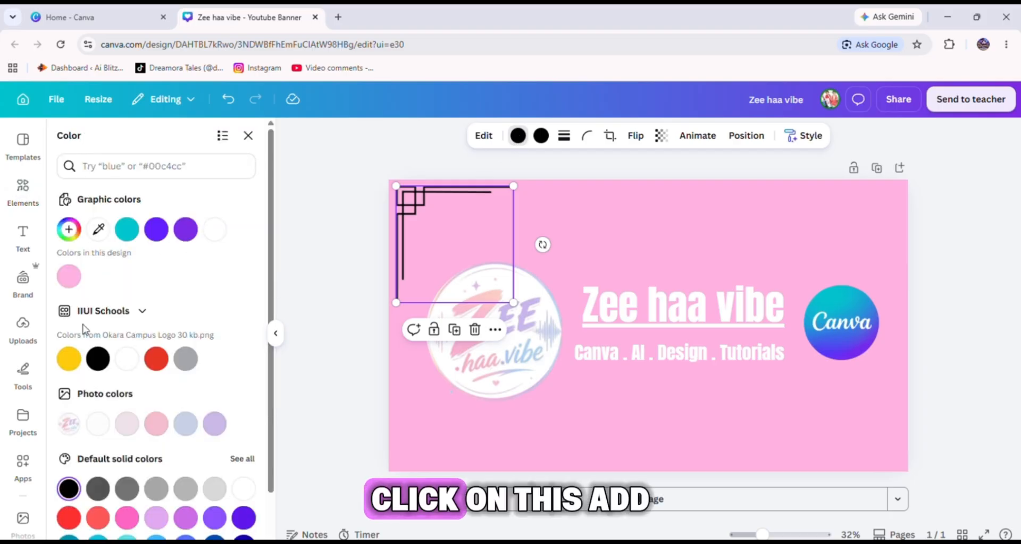
click(214, 233)
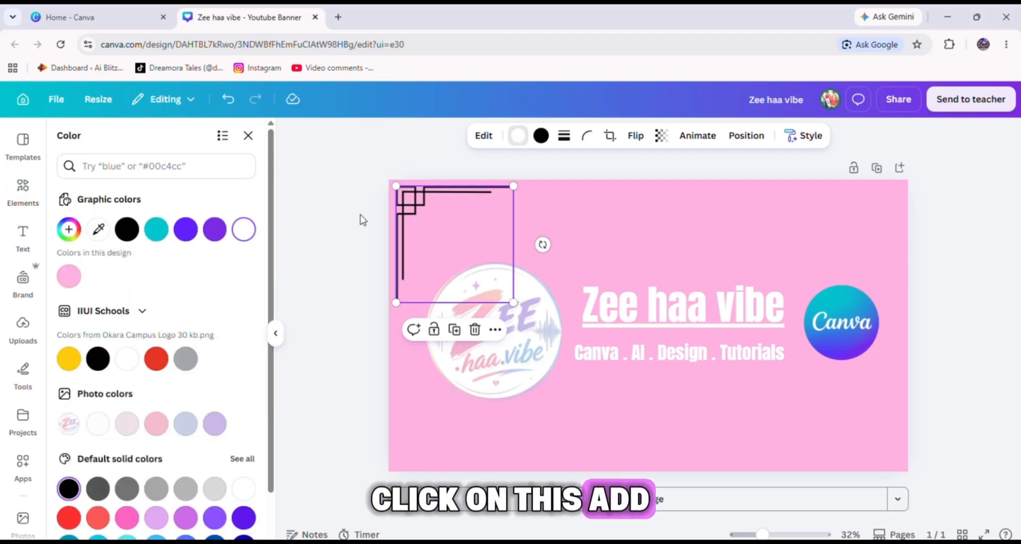
click(548, 139)
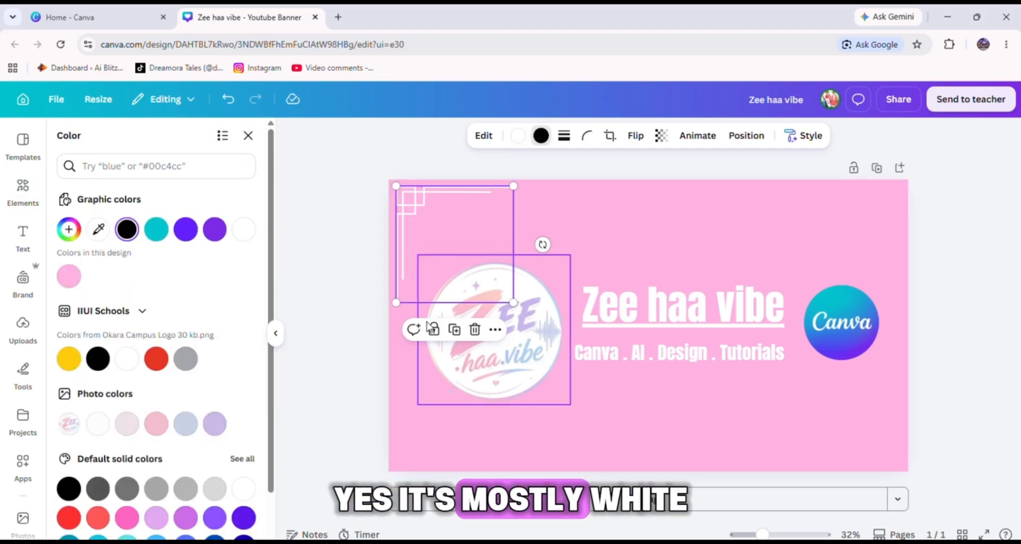
Place a horizontally flipped copy of the corner border in the banner's top-right corner.
click(632, 136)
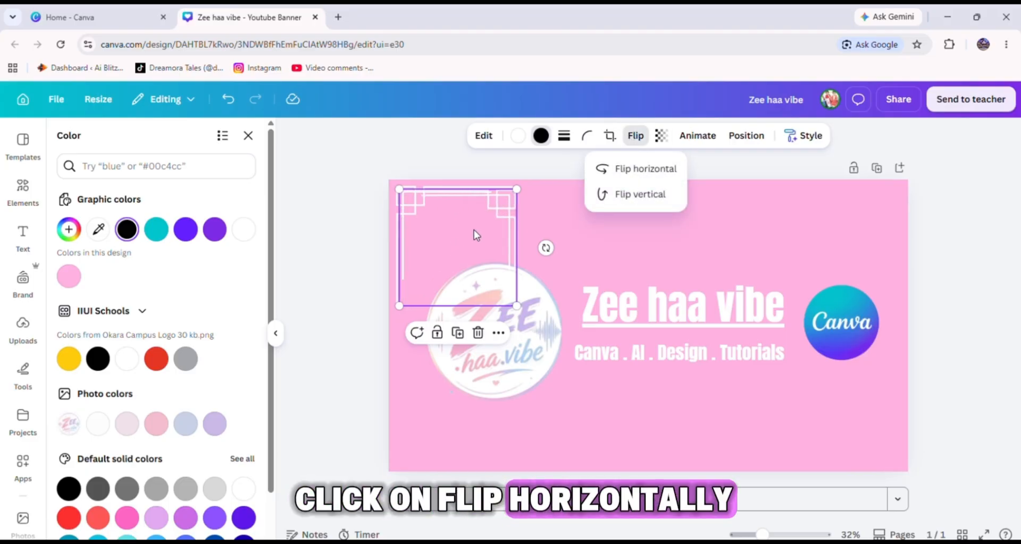
drag(509, 213, 891, 210)
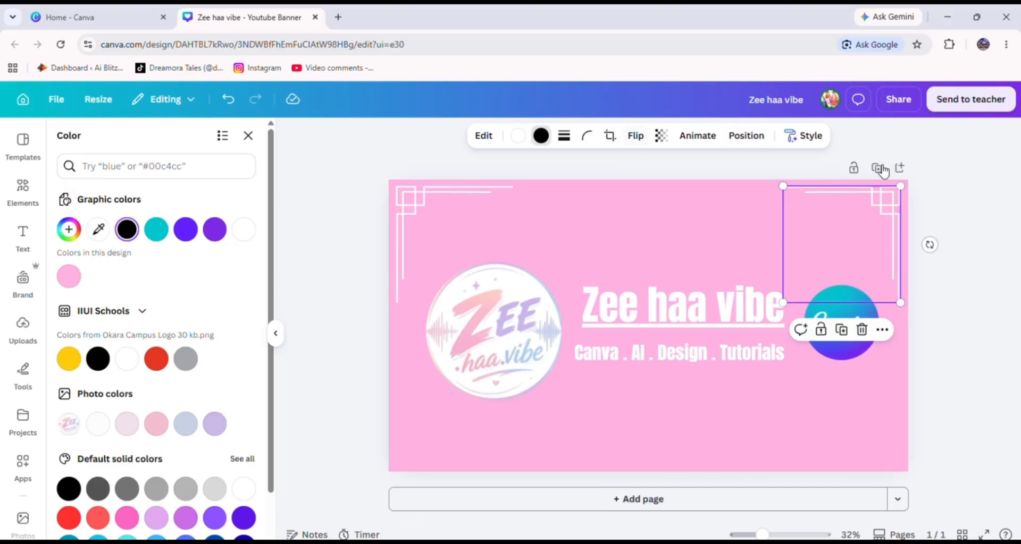
Duplicate the top-right border, flip it vertically and move it to the bottom-right corner.
click(841, 330)
click(633, 136)
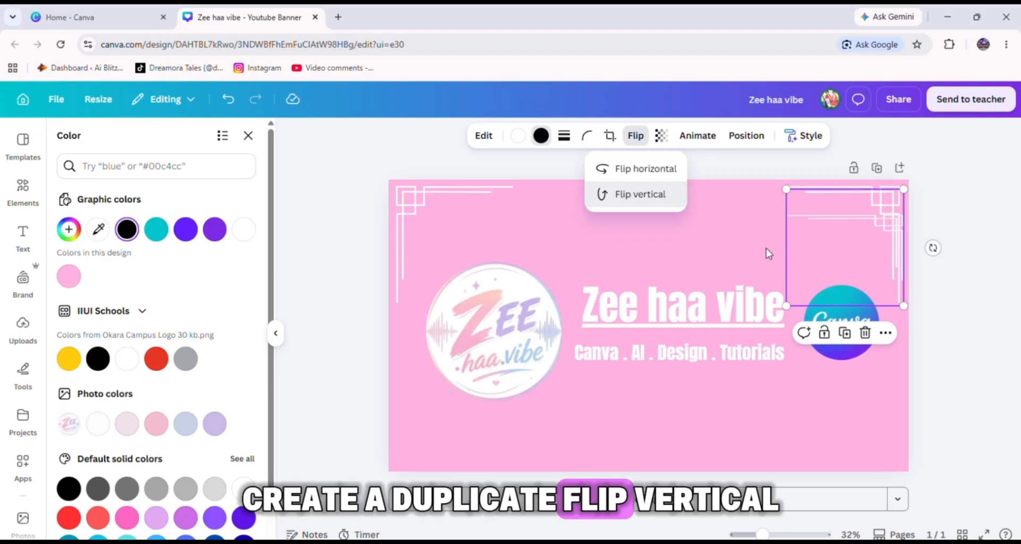
click(640, 194)
drag(883, 292, 883, 452)
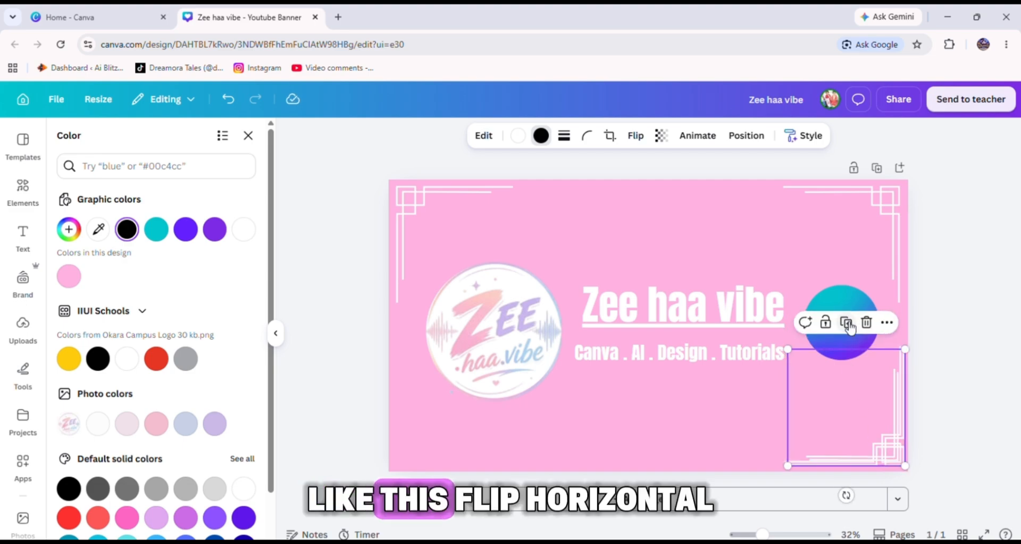
Place a horizontally flipped copy of the bottom-right border in the bottom-left corner.
click(636, 136)
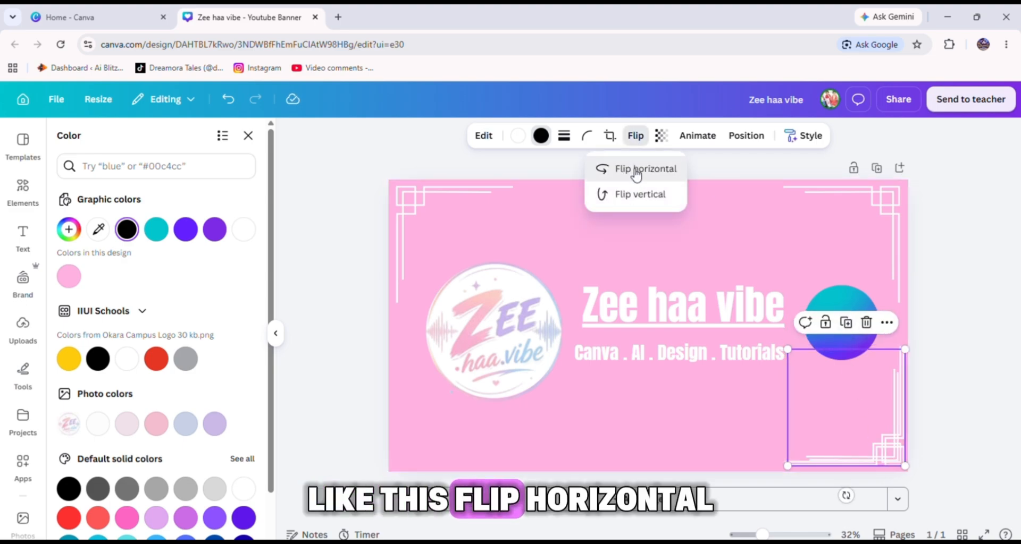
click(635, 170)
drag(805, 449, 407, 443)
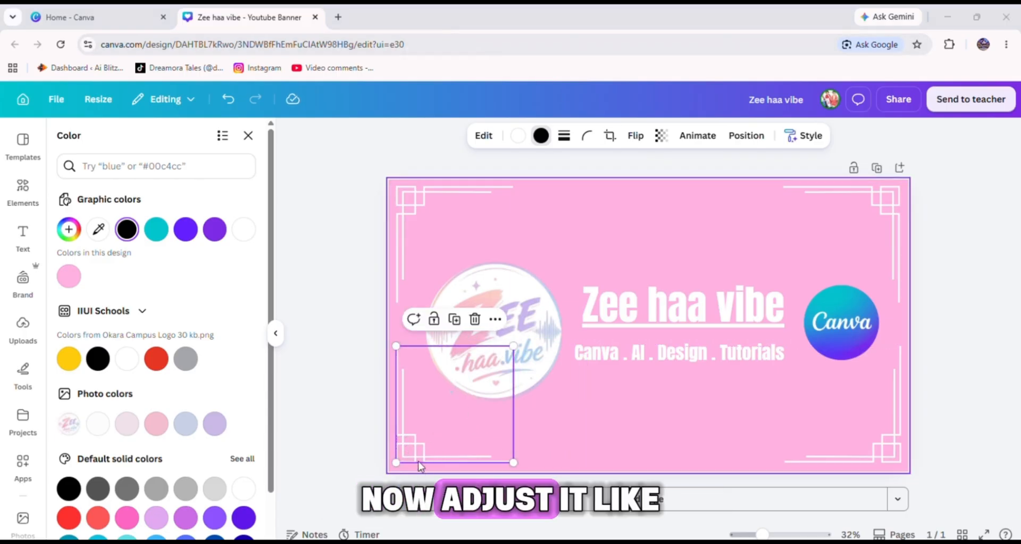
Fine-tune the positions of the bottom-left and top-right corner borders.
drag(413, 452, 409, 447)
click(895, 217)
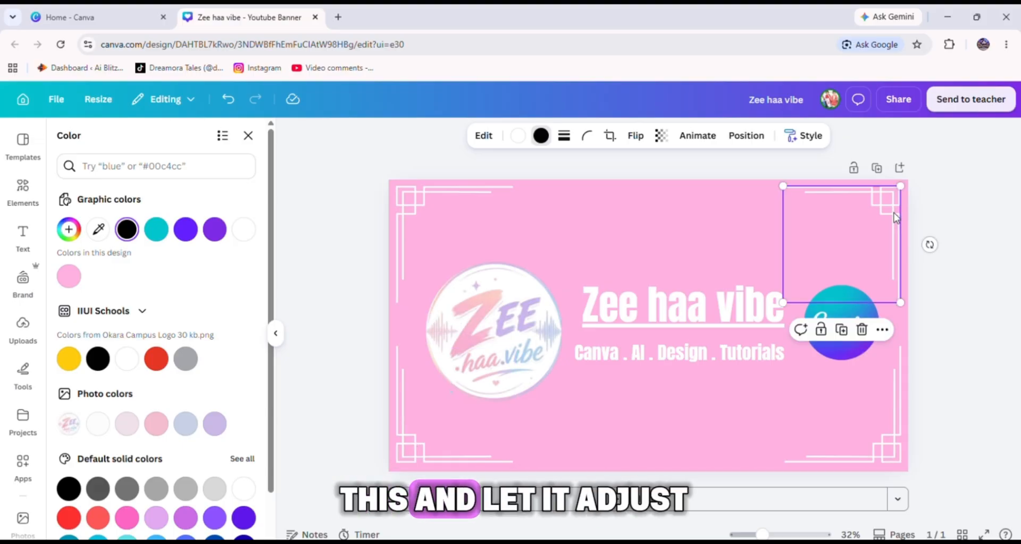
drag(895, 217, 892, 210)
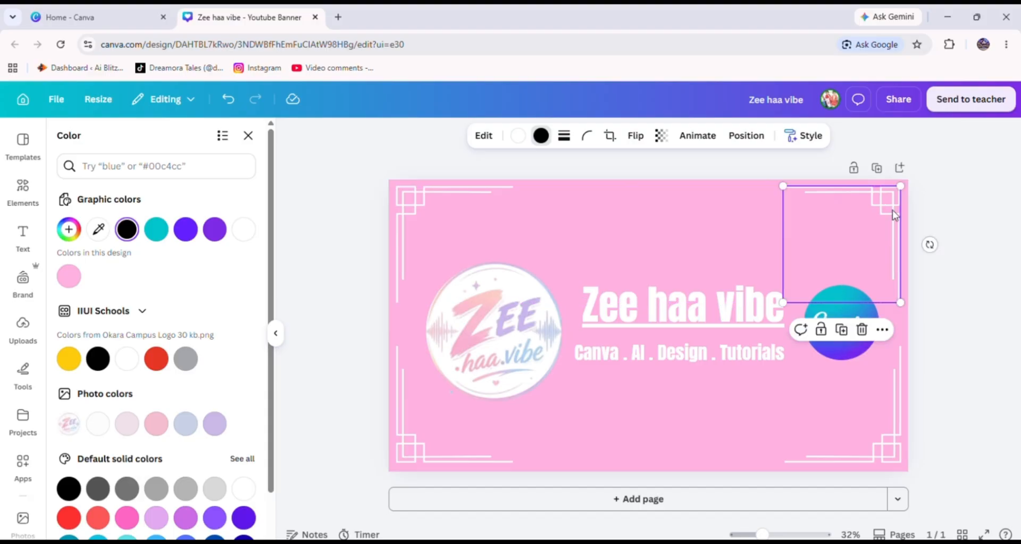
click(967, 255)
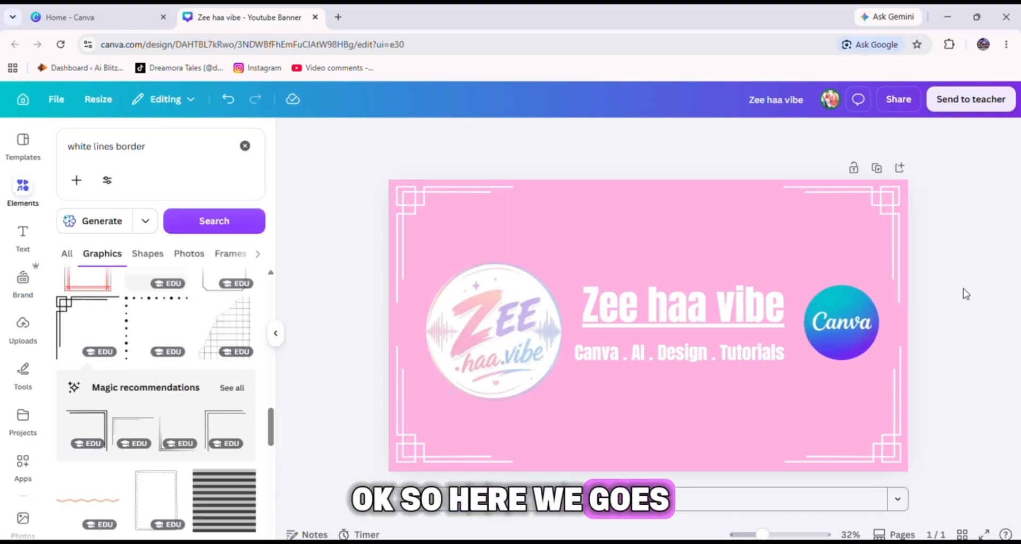
Add a stars and dots line graphic and move it to the centre of the banner's top edge.
scroll(147, 333, down, 5)
scroll(152, 345, down, 2)
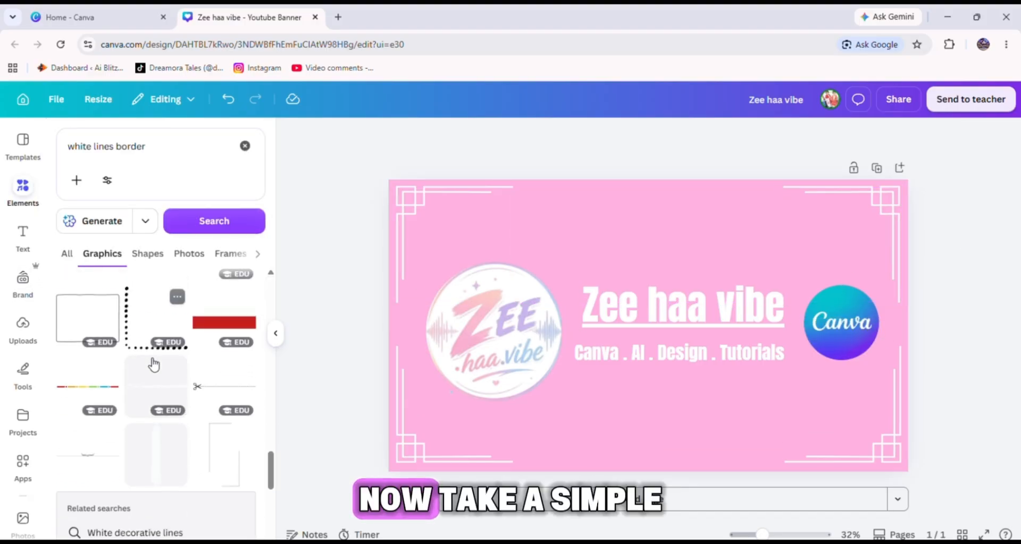
scroll(207, 367, down, 10)
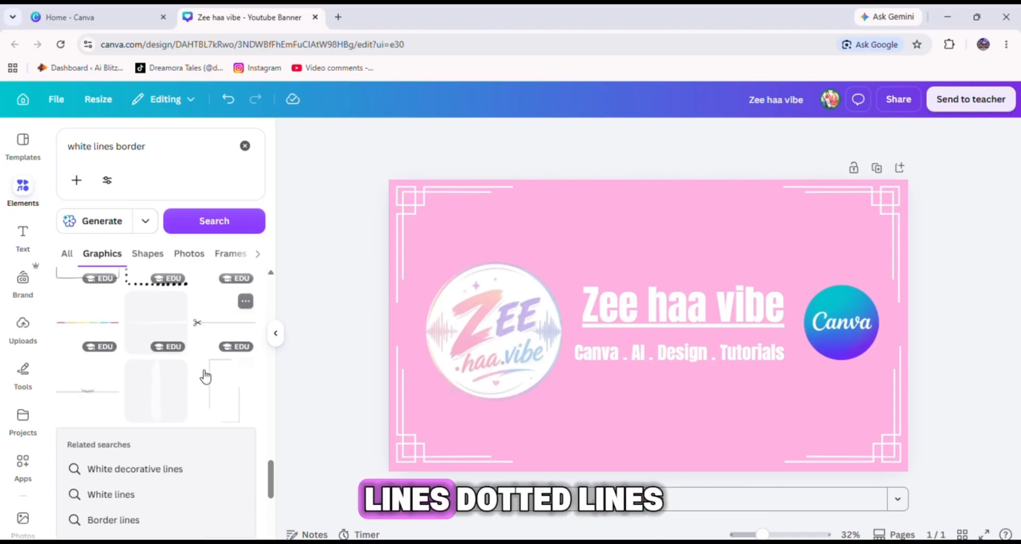
scroll(200, 381, down, 3)
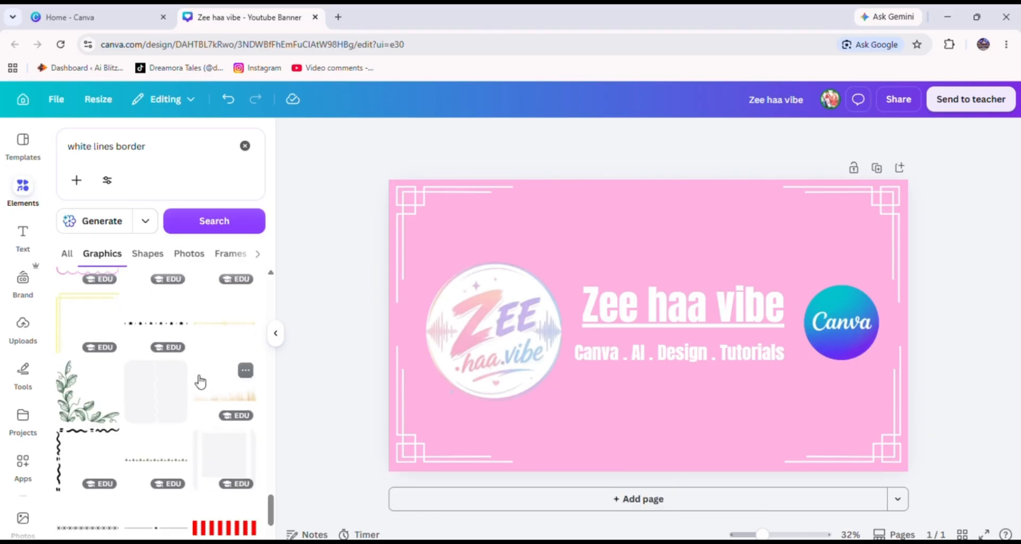
click(163, 326)
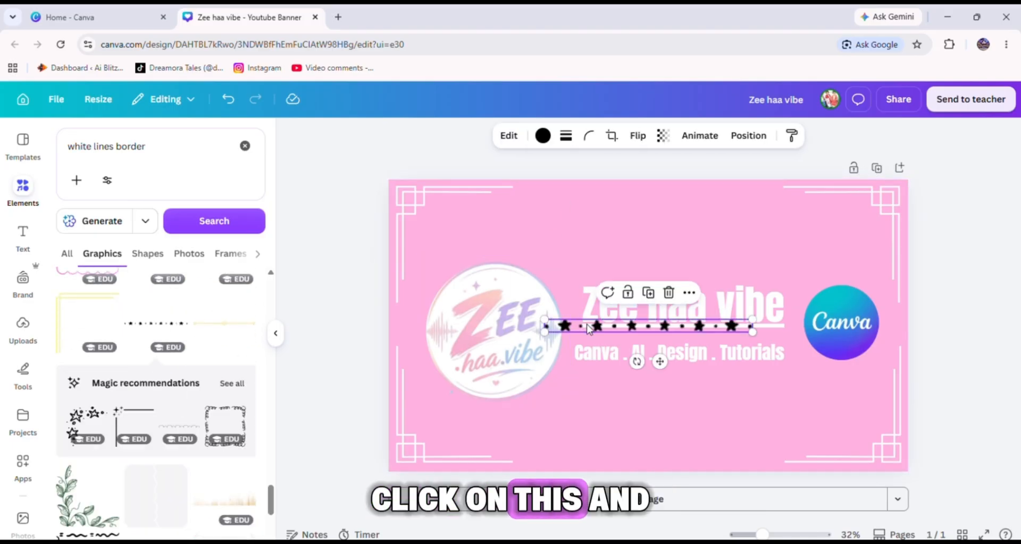
drag(594, 324, 593, 192)
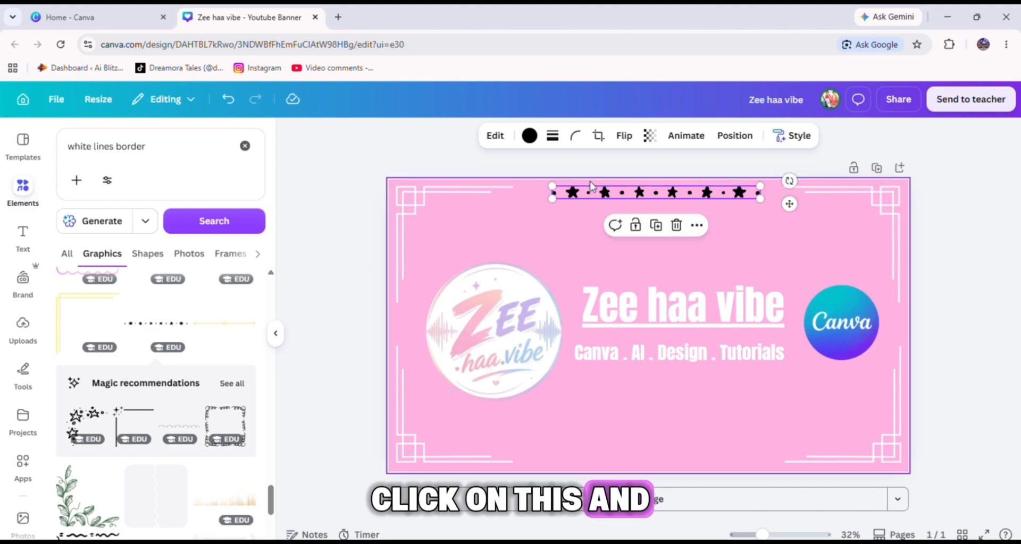
Recolour the stars and dots line white.
click(529, 135)
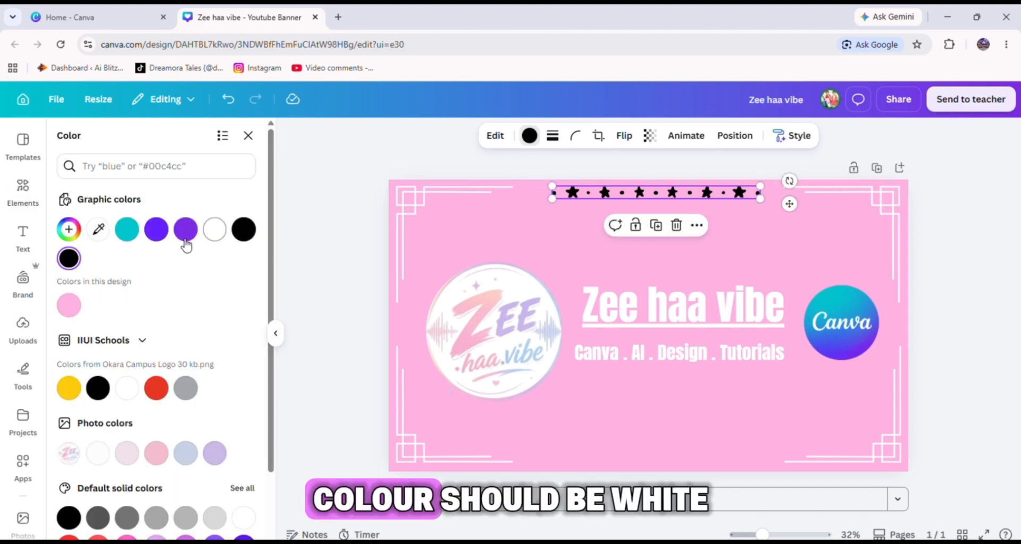
click(214, 229)
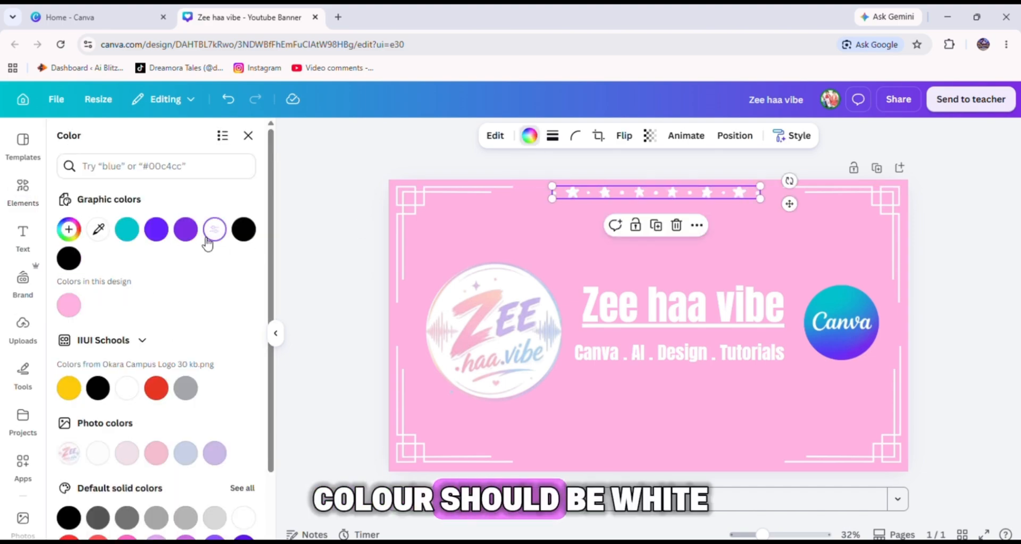
Duplicate the stars line and place the copy along the centre of the banner's bottom edge.
click(655, 226)
drag(654, 196, 648, 453)
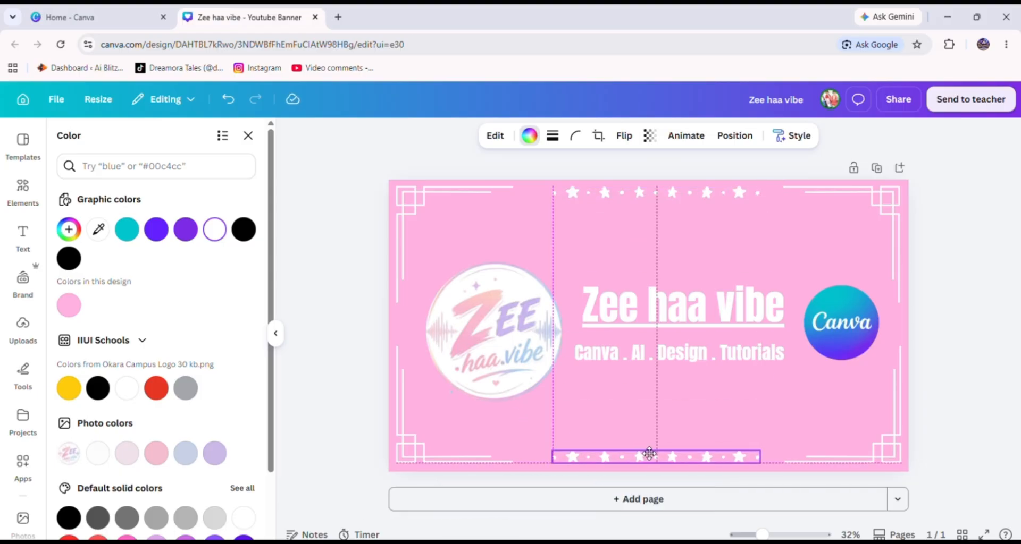
drag(648, 453, 649, 453)
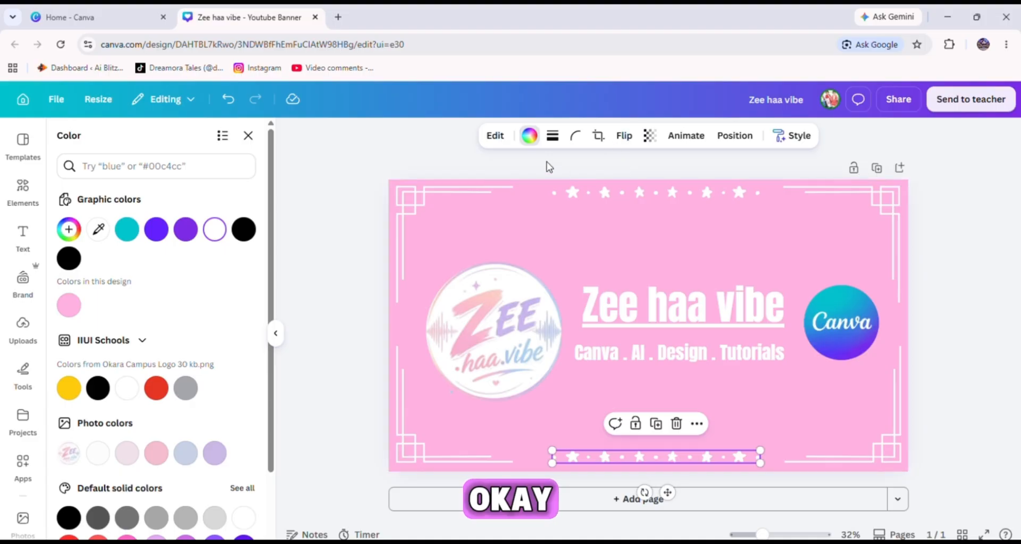
click(738, 382)
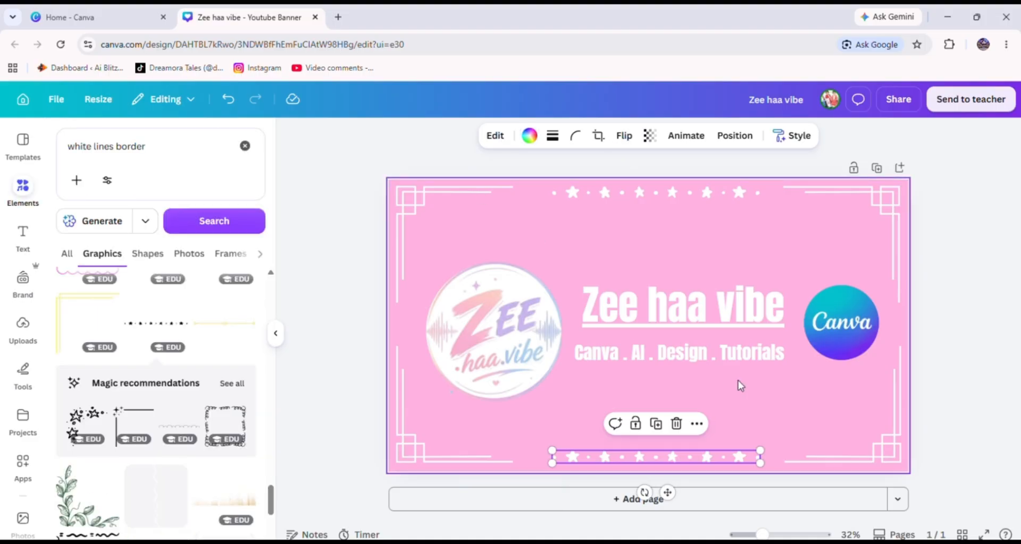
click(372, 170)
Search the elements library for pink flower graphics.
click(159, 148)
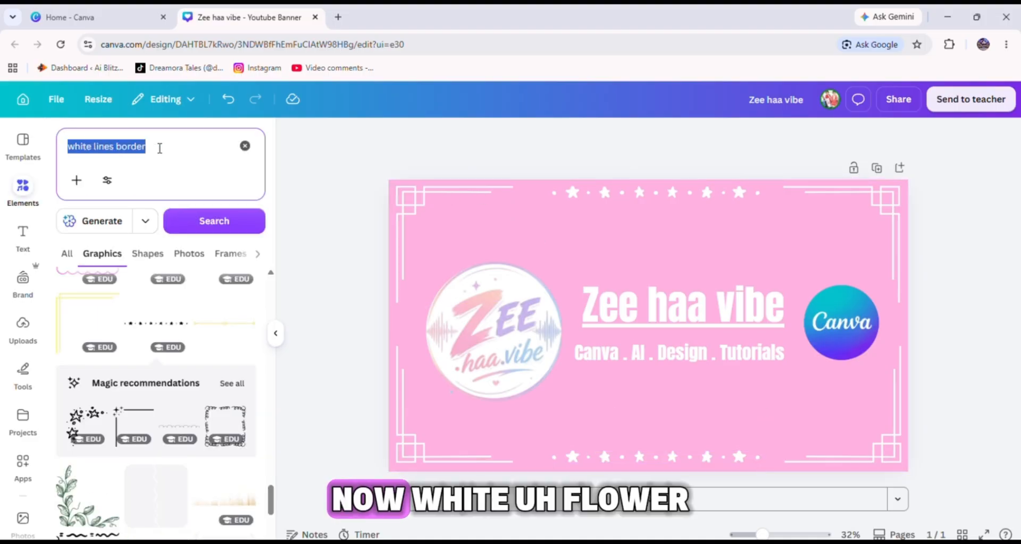
text(w)
key(BackSpace)
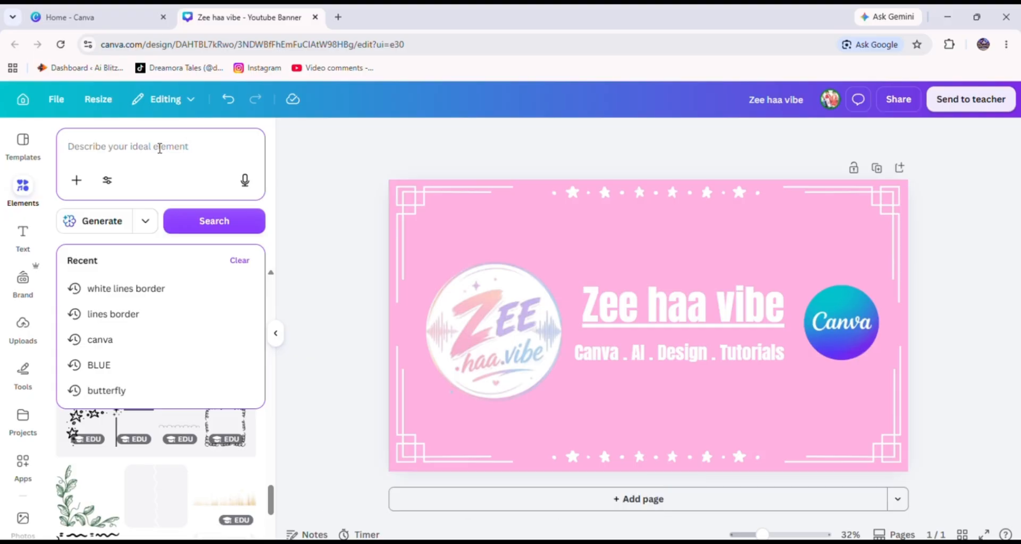
text(pink f)
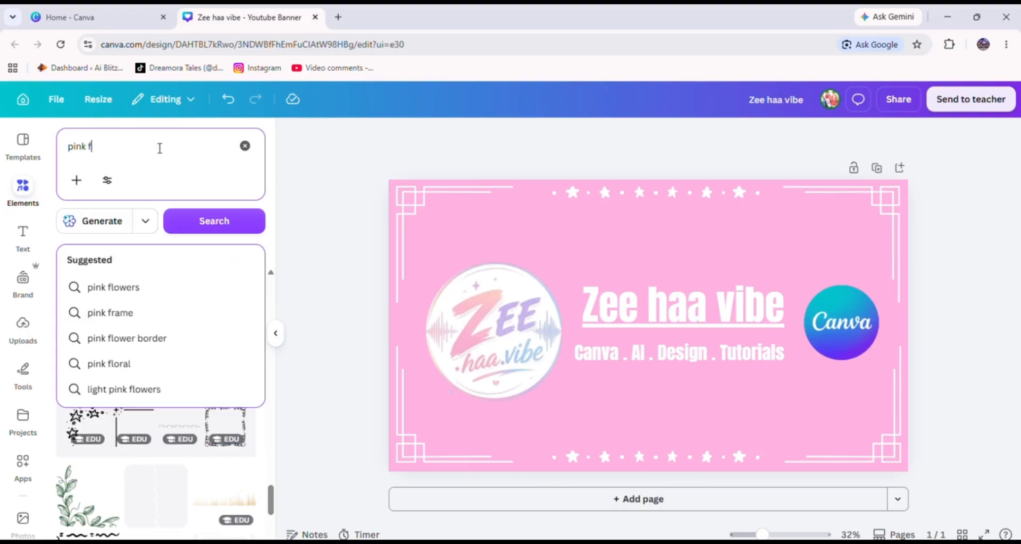
text(lower)
key(Return)
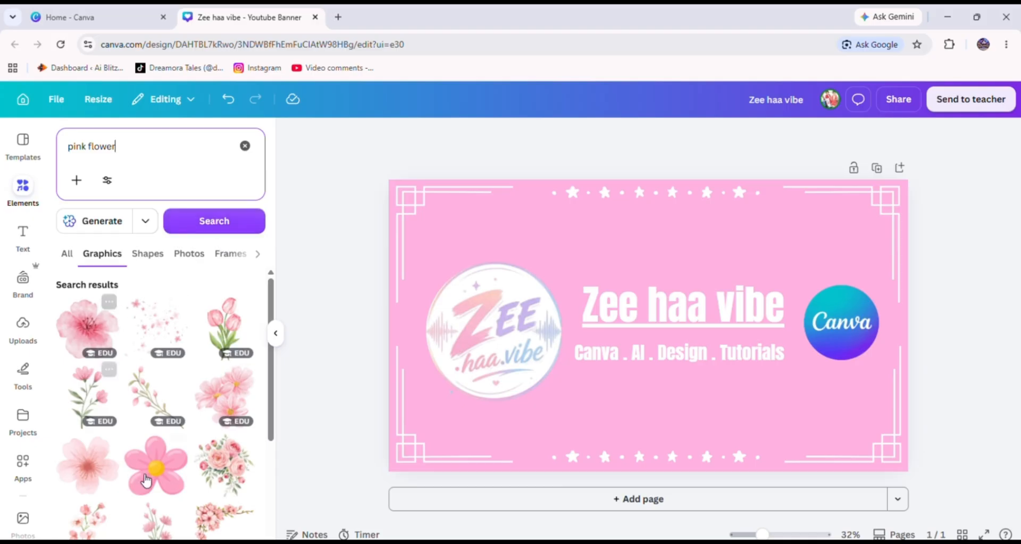
scroll(147, 452, down, 3)
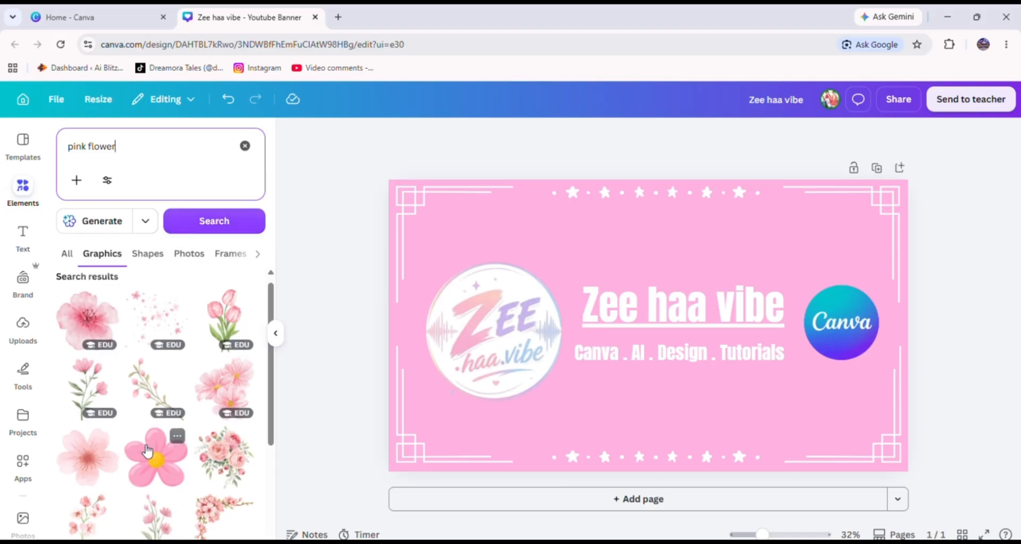
drag(144, 472, 515, 237)
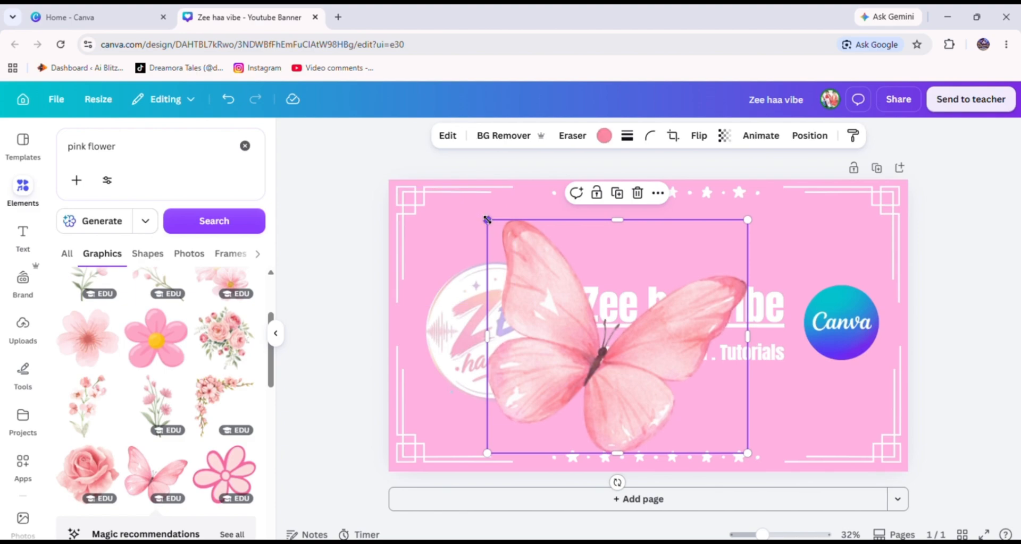
key(Delete)
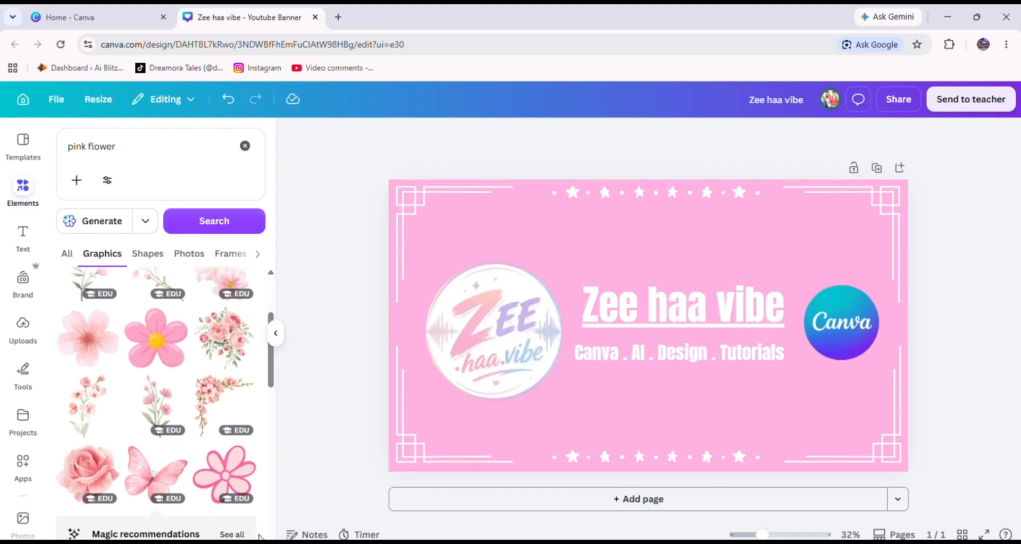
scroll(242, 475, down, 6)
scroll(241, 475, down, 3)
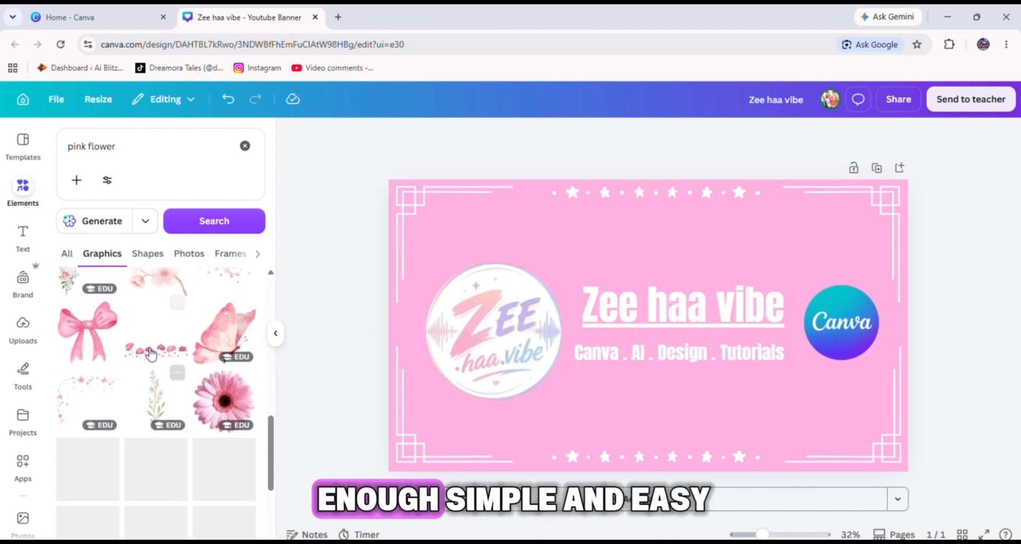
drag(73, 389, 432, 230)
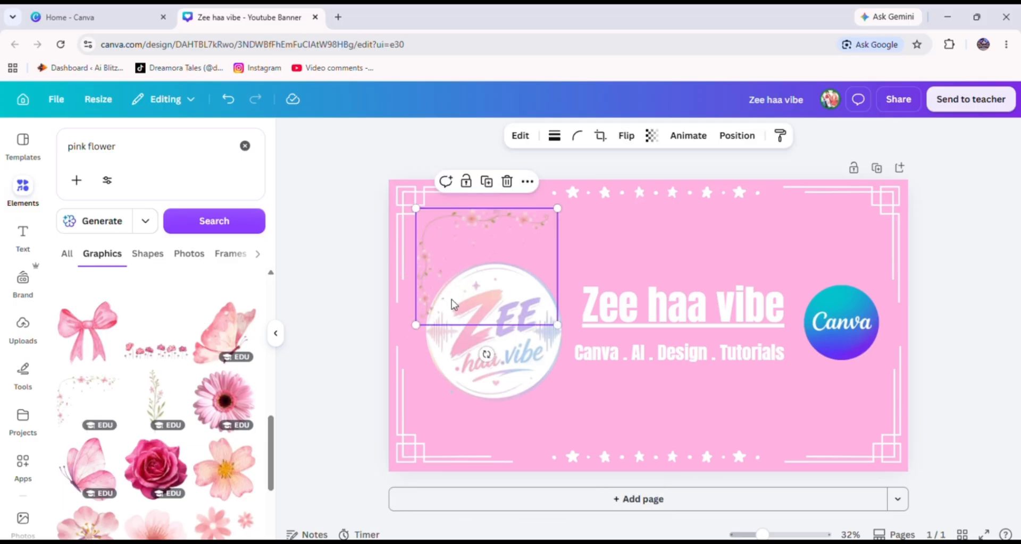
drag(486, 354, 463, 356)
key(Delete)
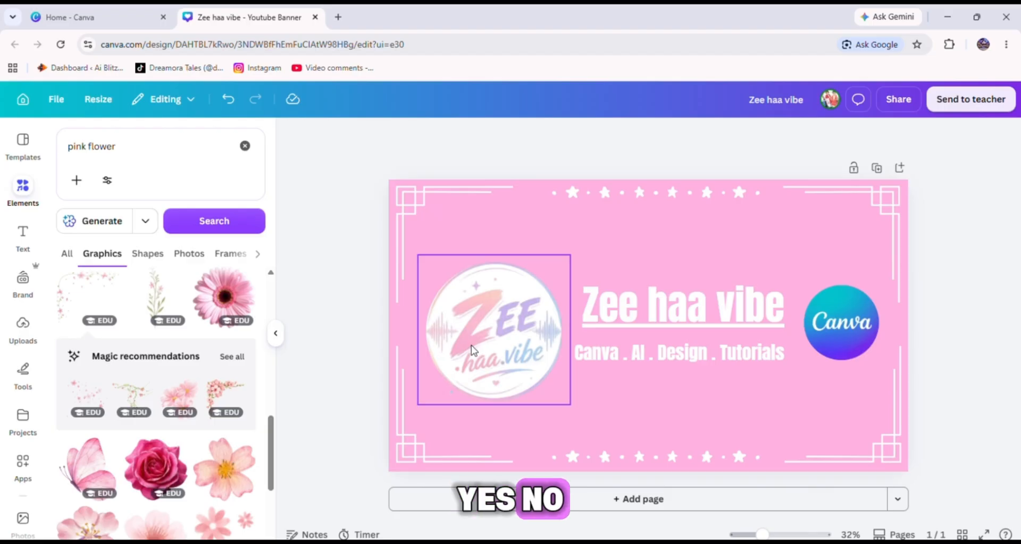
Add a pink butterfly graphic, shrink it and place it in the banner's bottom-left corner inside the border.
scroll(148, 461, down, 3)
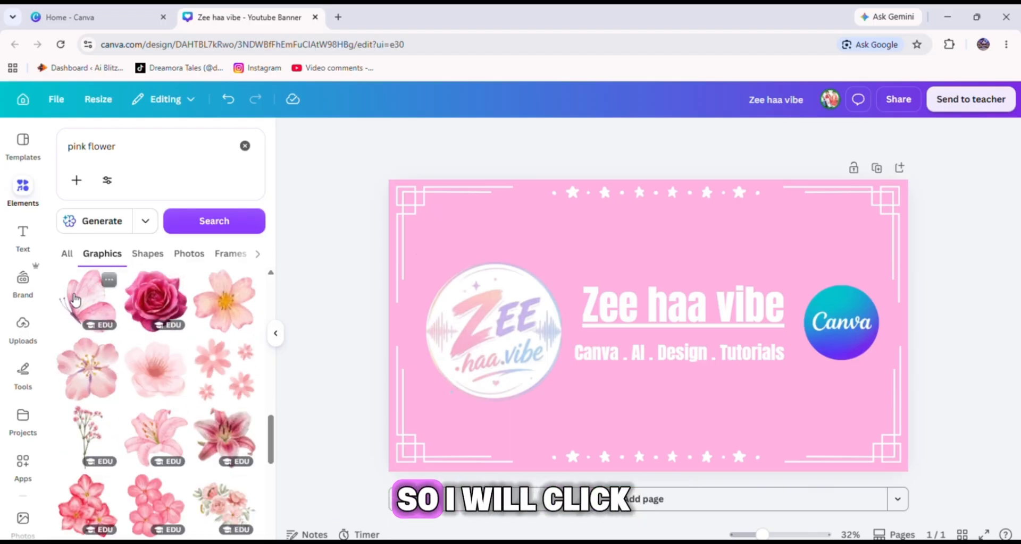
drag(74, 302, 423, 208)
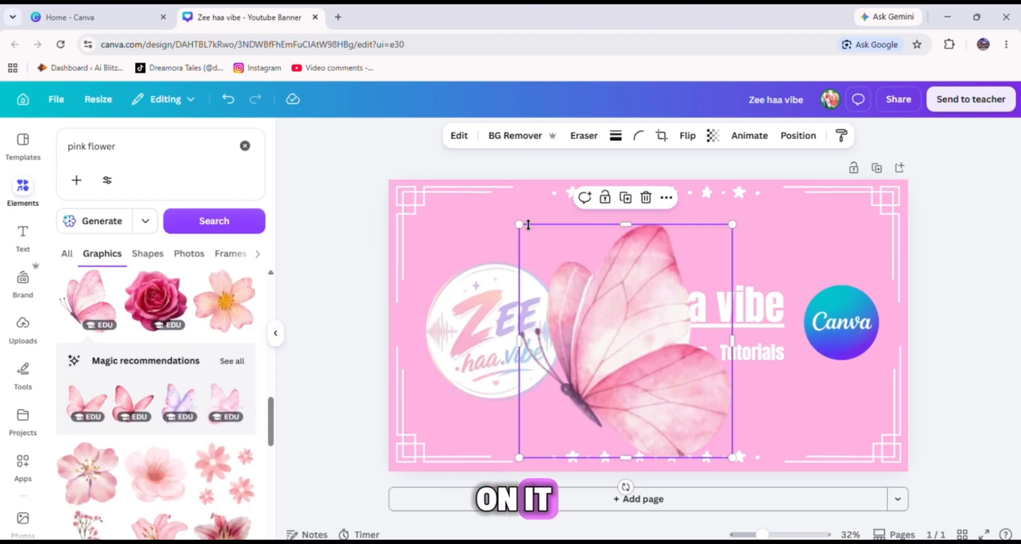
drag(520, 224, 667, 388)
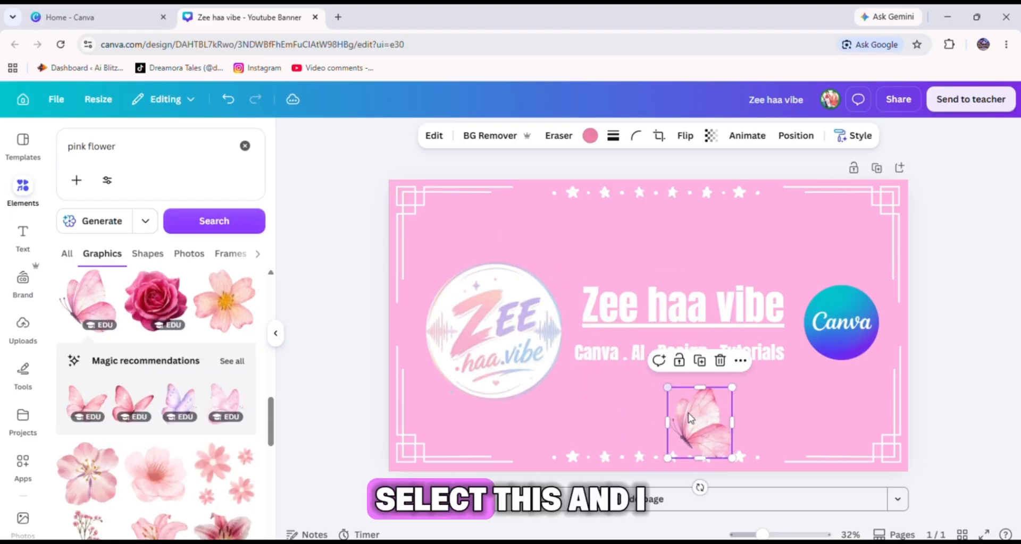
drag(698, 437, 441, 430)
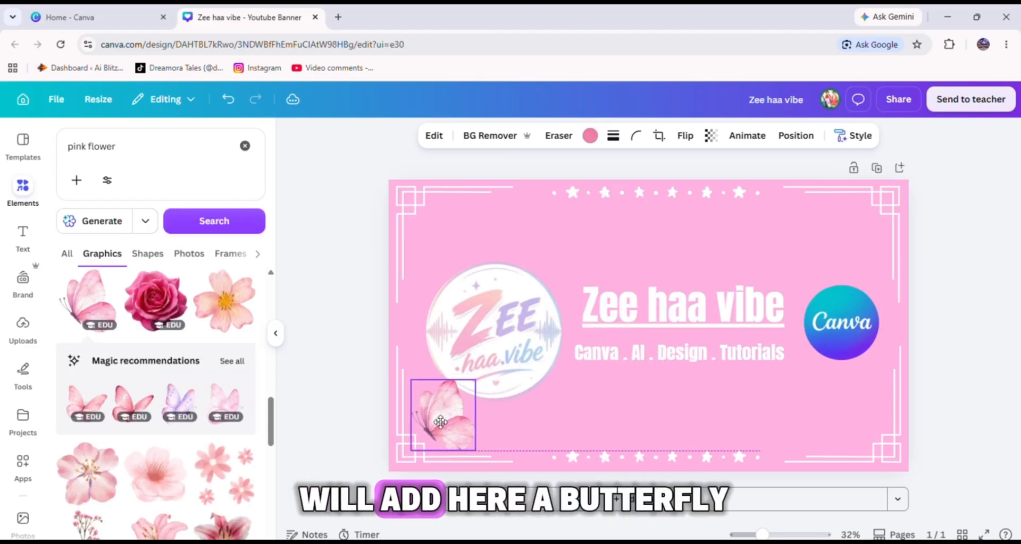
drag(411, 378, 431, 403)
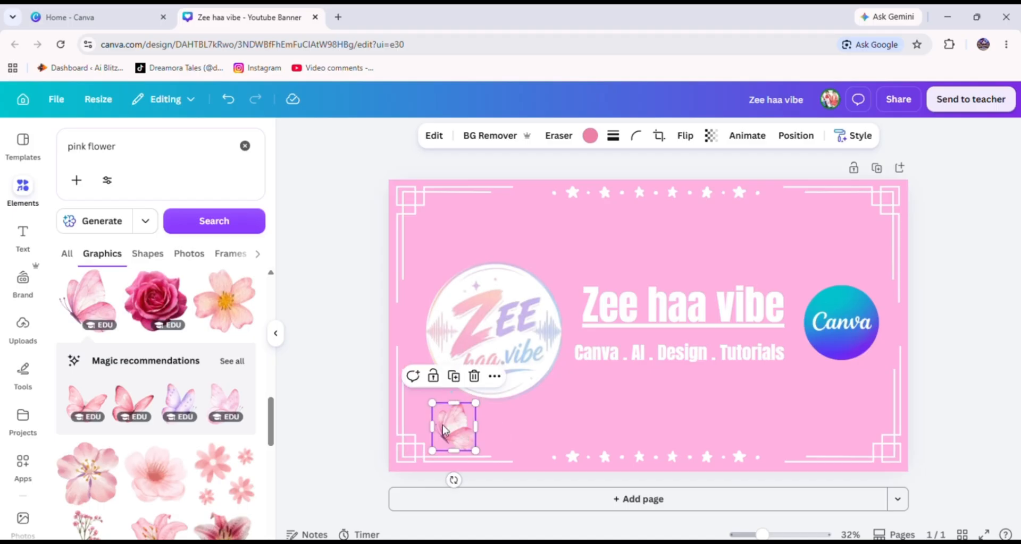
drag(453, 436, 436, 427)
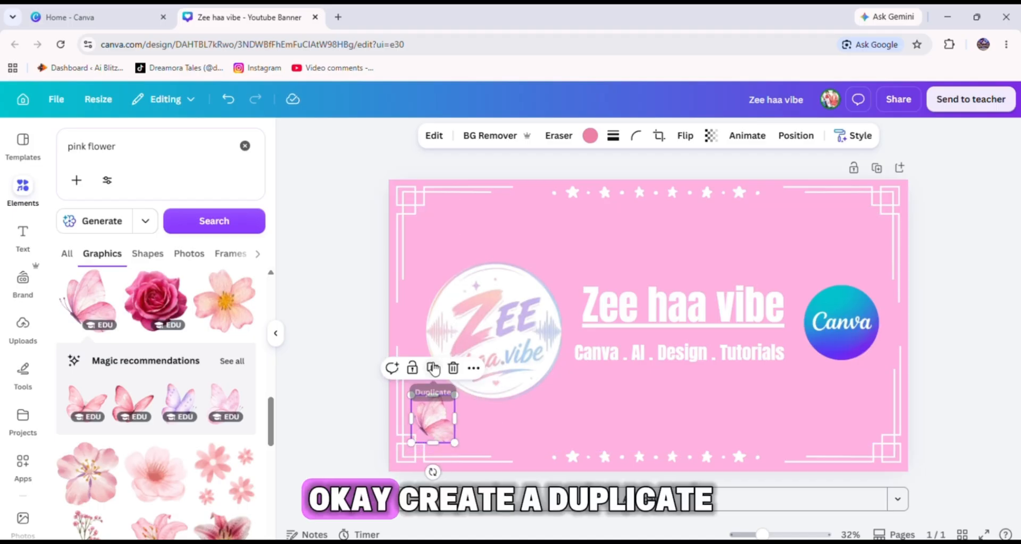
Flip a copy of the butterfly horizontally and place it in the bottom-right corner inside the border.
click(697, 135)
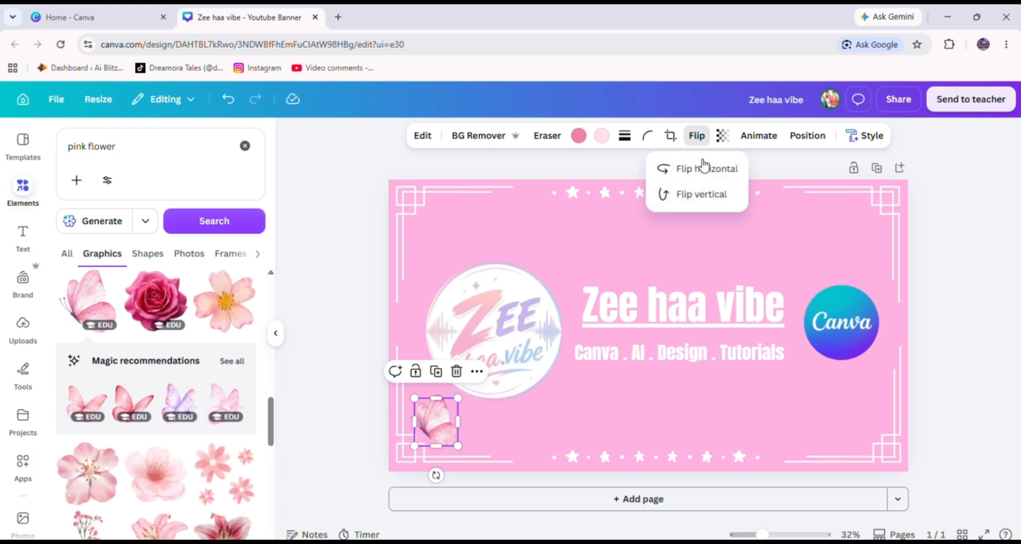
click(701, 170)
drag(436, 432, 858, 431)
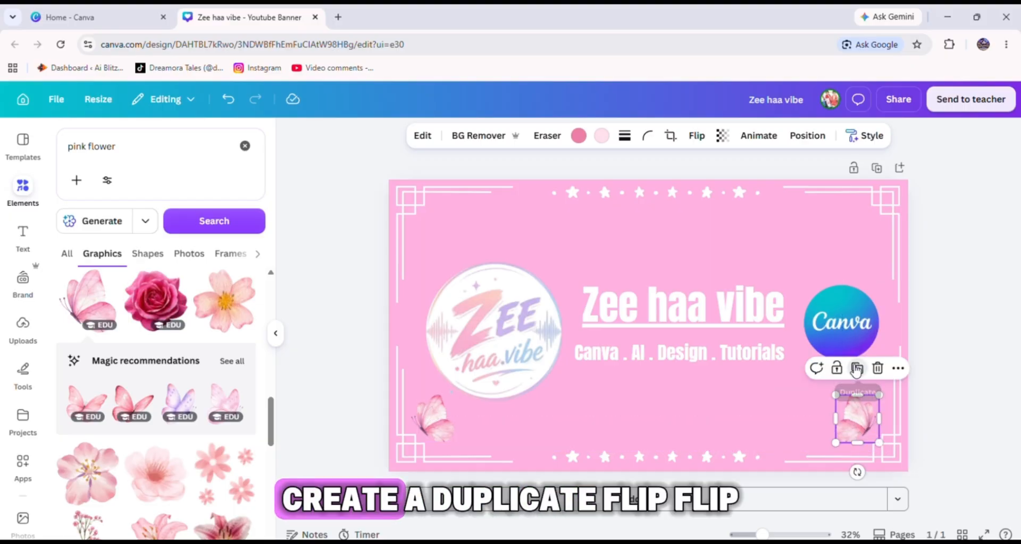
click(856, 368)
click(701, 142)
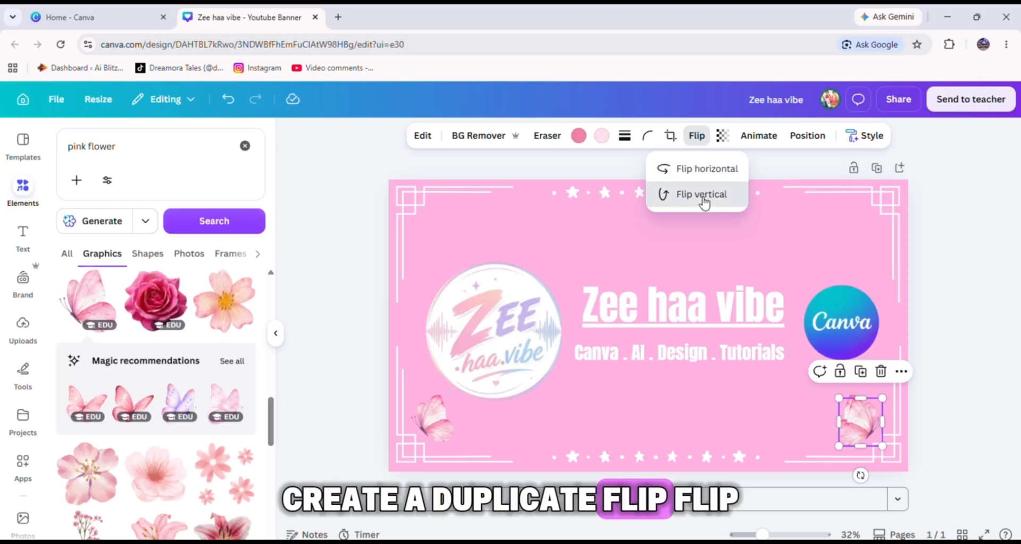
click(702, 198)
drag(860, 422, 858, 225)
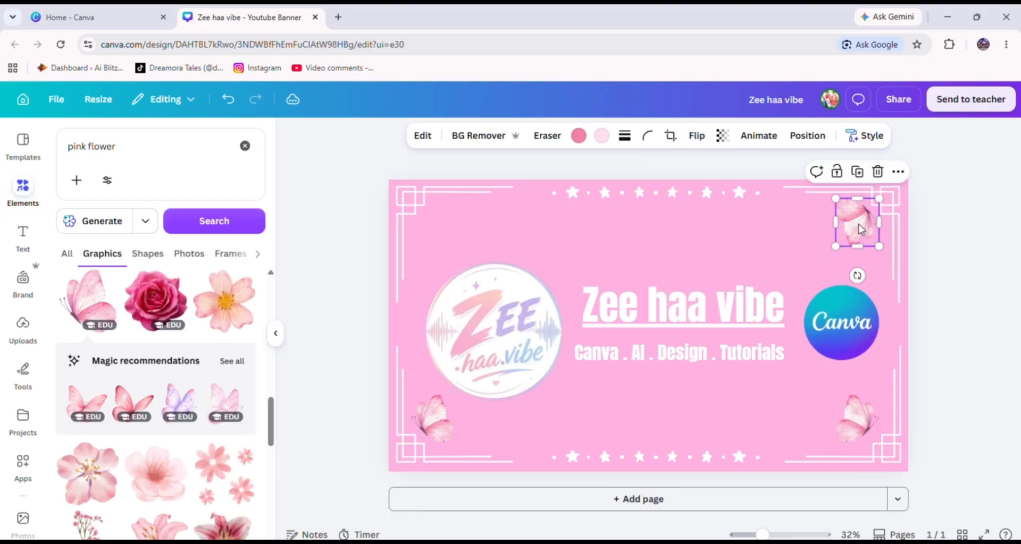
click(803, 240)
click(850, 221)
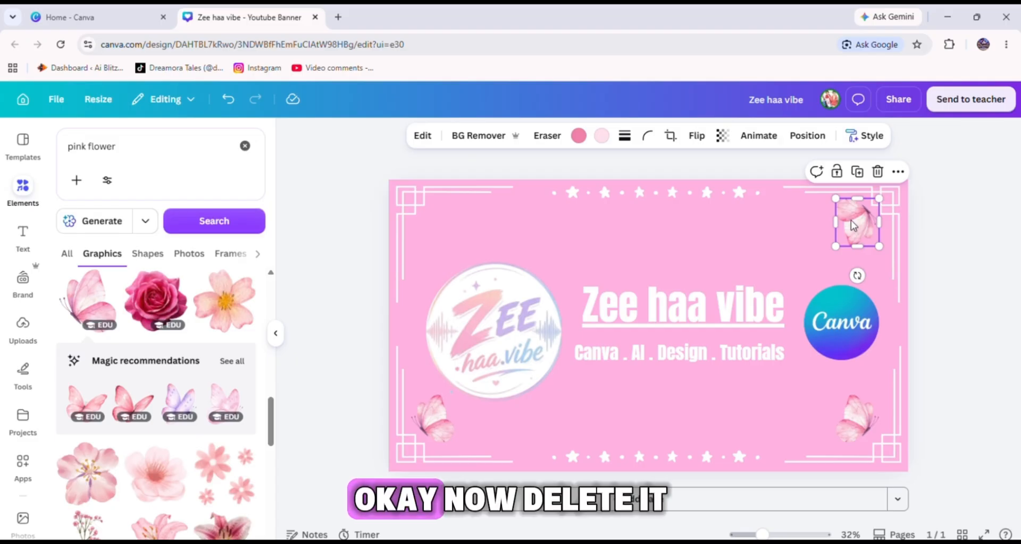
key(Delete)
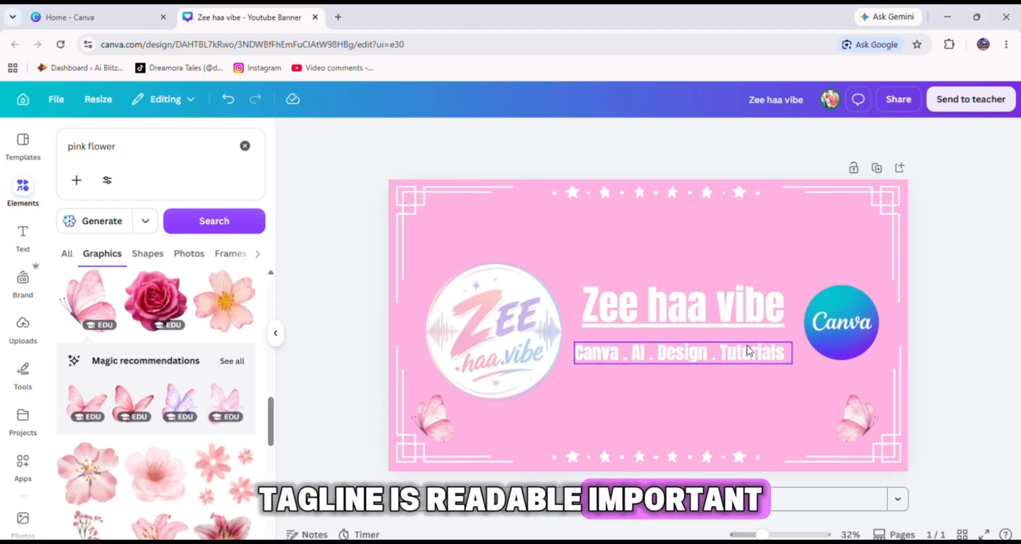
Download the finished banner as a high-quality PNG at 2,560 × 1,440 px.
click(548, 332)
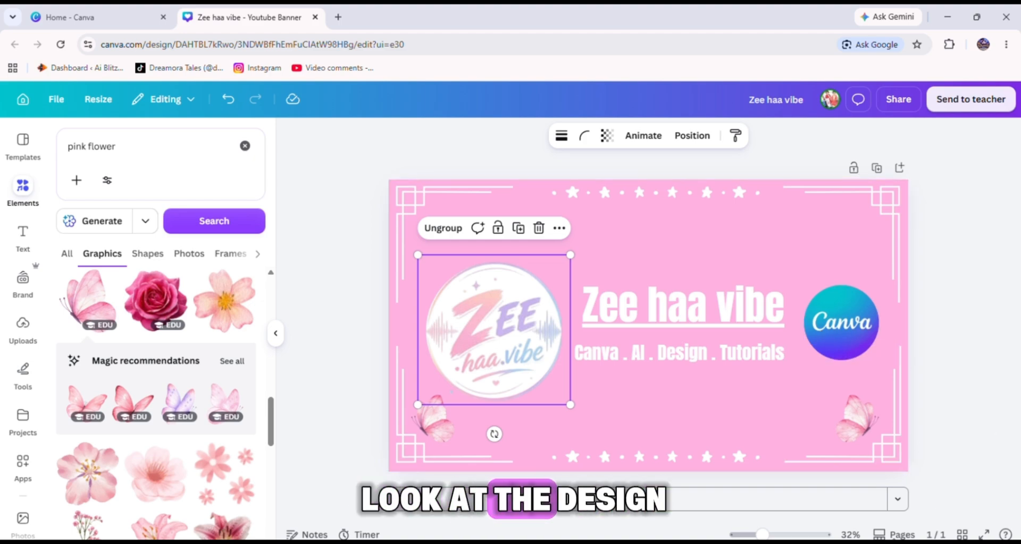
drag(786, 536, 765, 534)
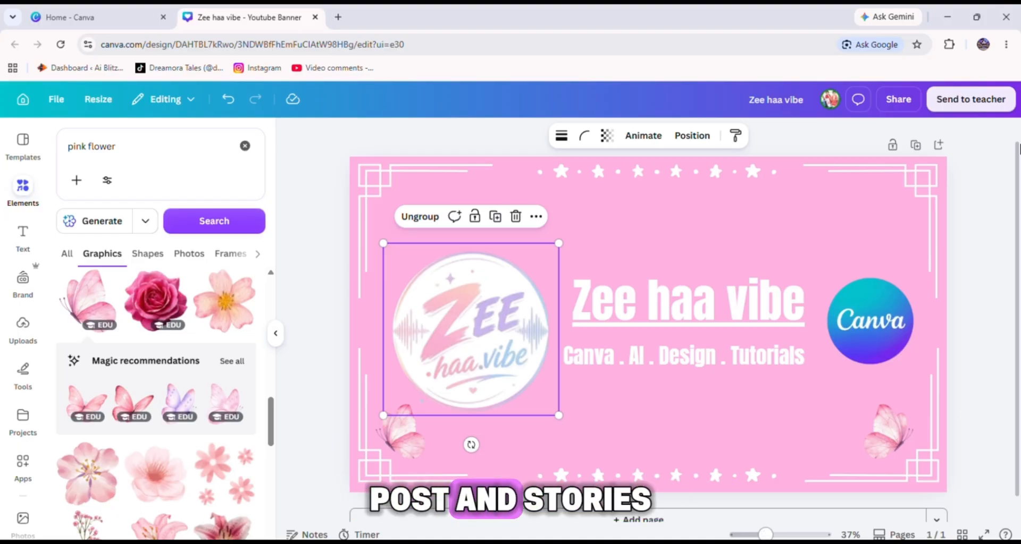
click(898, 99)
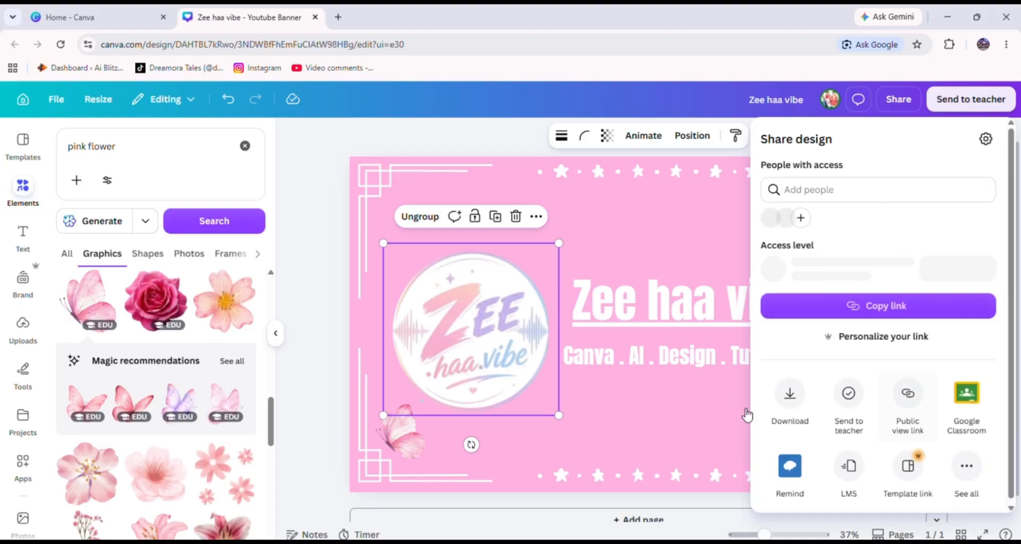
click(791, 404)
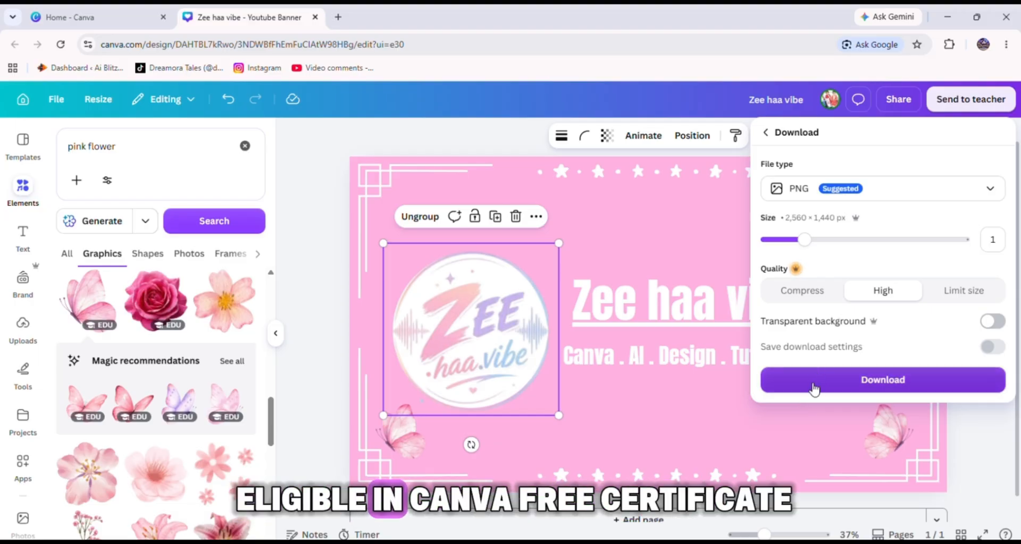
click(813, 390)
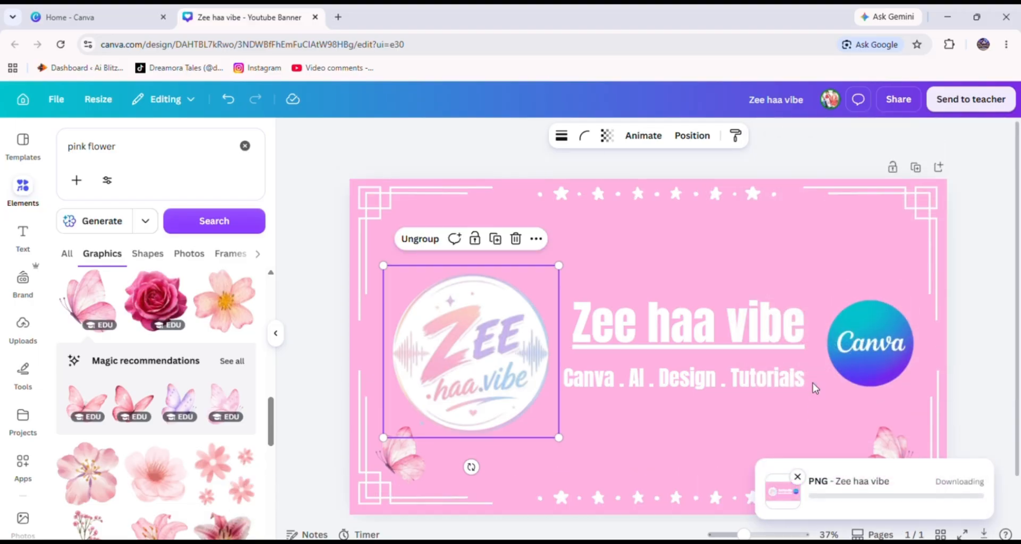